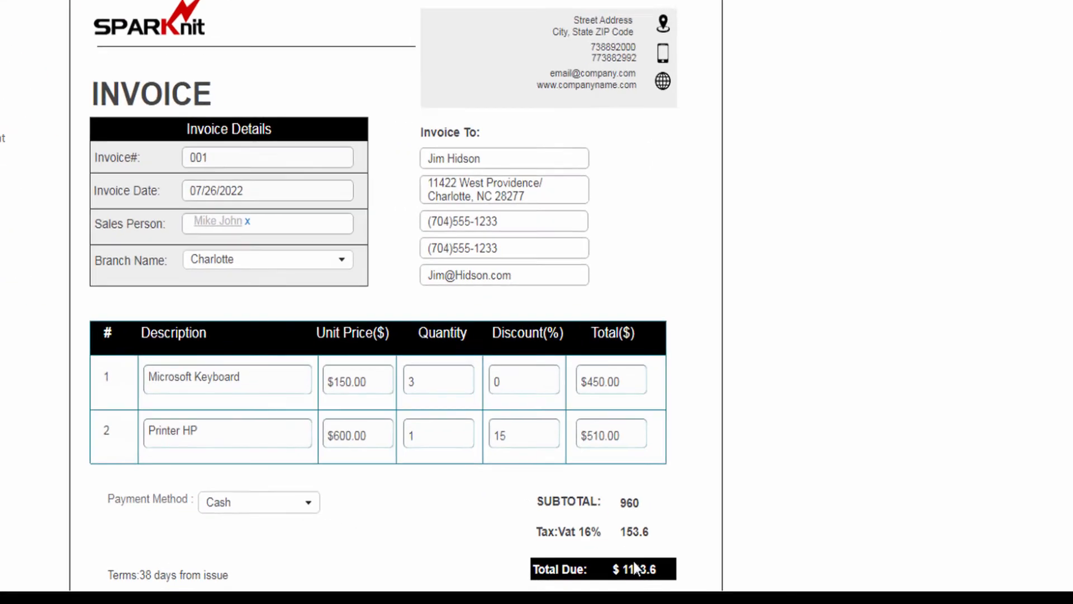
# Step: Add a third invoice row for Lenovo V530s with unit price 1000 and quantity 1
pyautogui.scroll(-3, 367, 264)
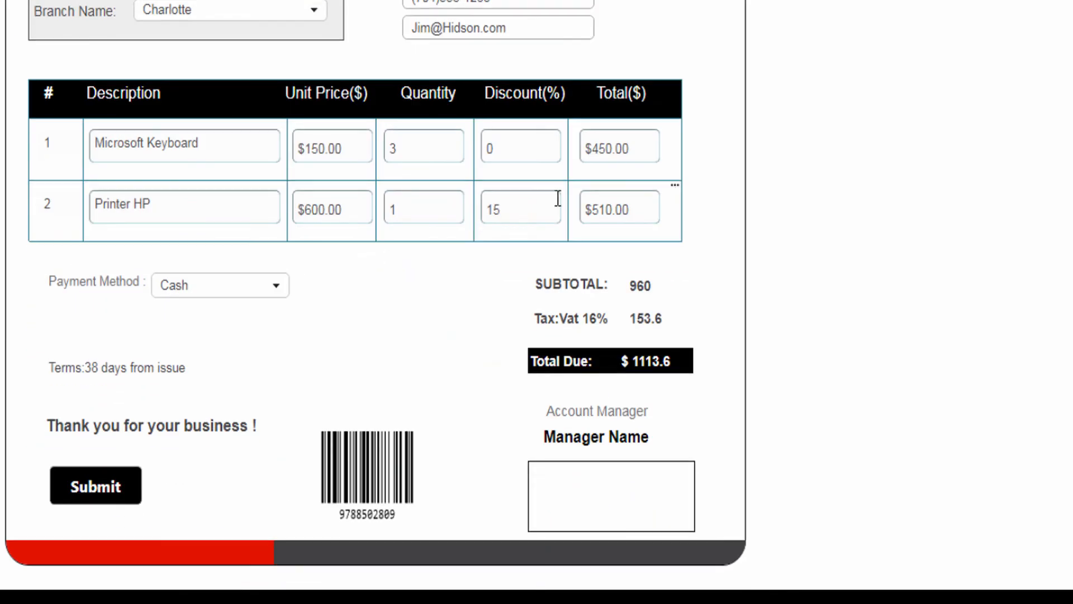
pyautogui.click(675, 186)
pyautogui.click(726, 240)
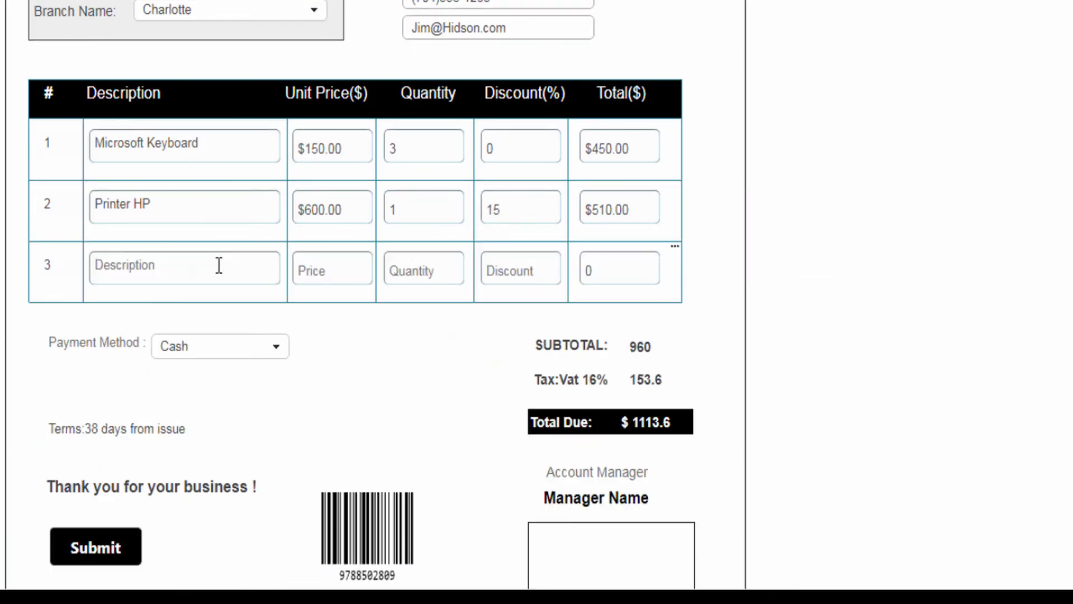
pyautogui.click(218, 266)
pyautogui.write('Lenovo V530s')
pyautogui.click(332, 270)
pyautogui.write('1000')
pyautogui.click(408, 269)
pyautogui.write('1')
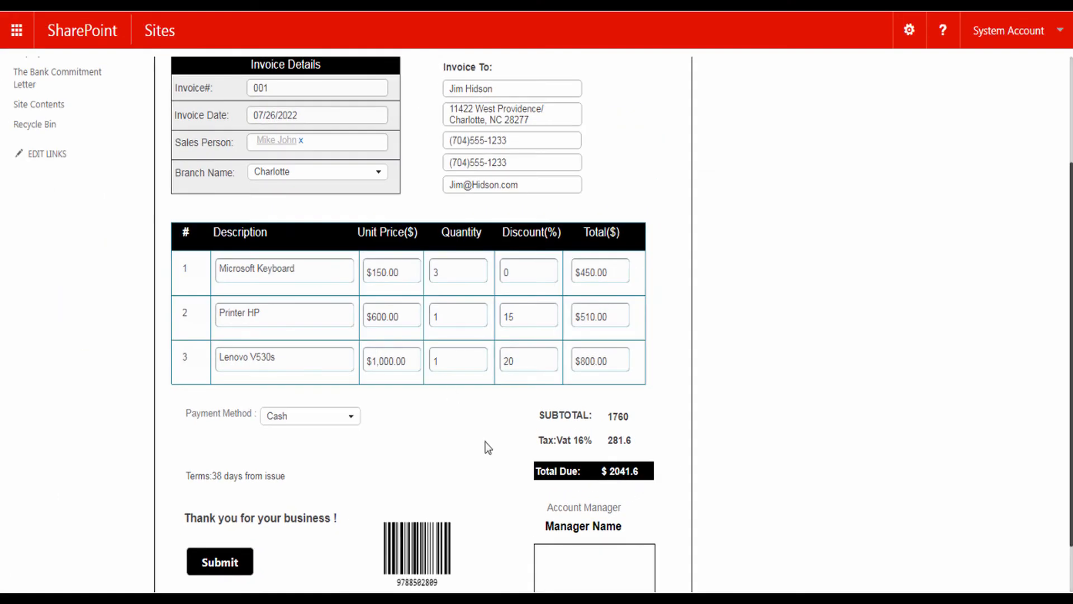
# Step: Launch SPARK Forms Builder from the Invoice list's LIST ribbon tab
pyautogui.scroll(3, 485, 442)
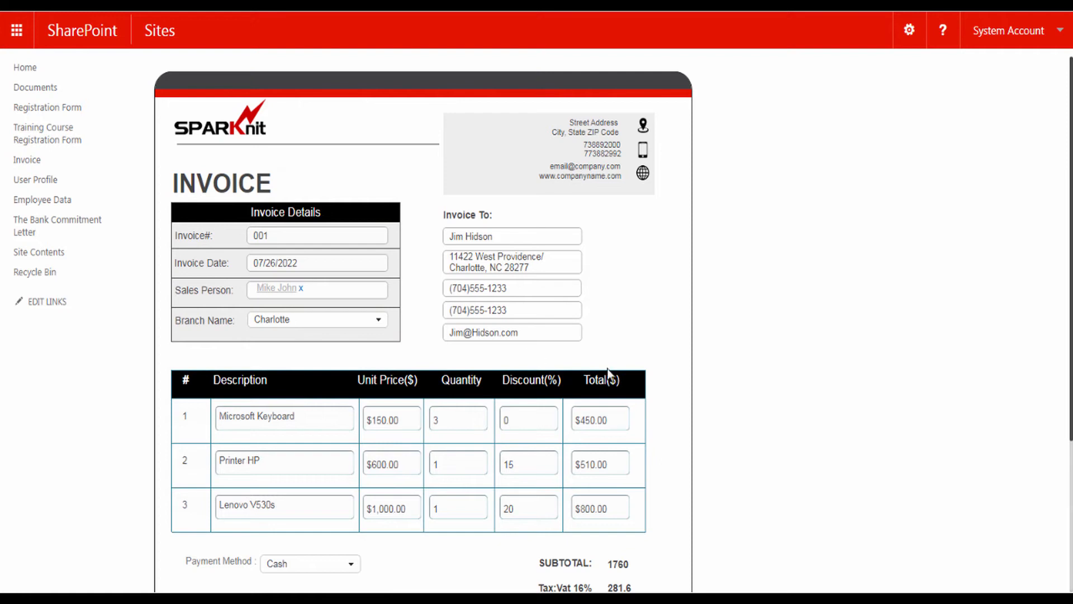
pyautogui.scroll(-3, 601, 548)
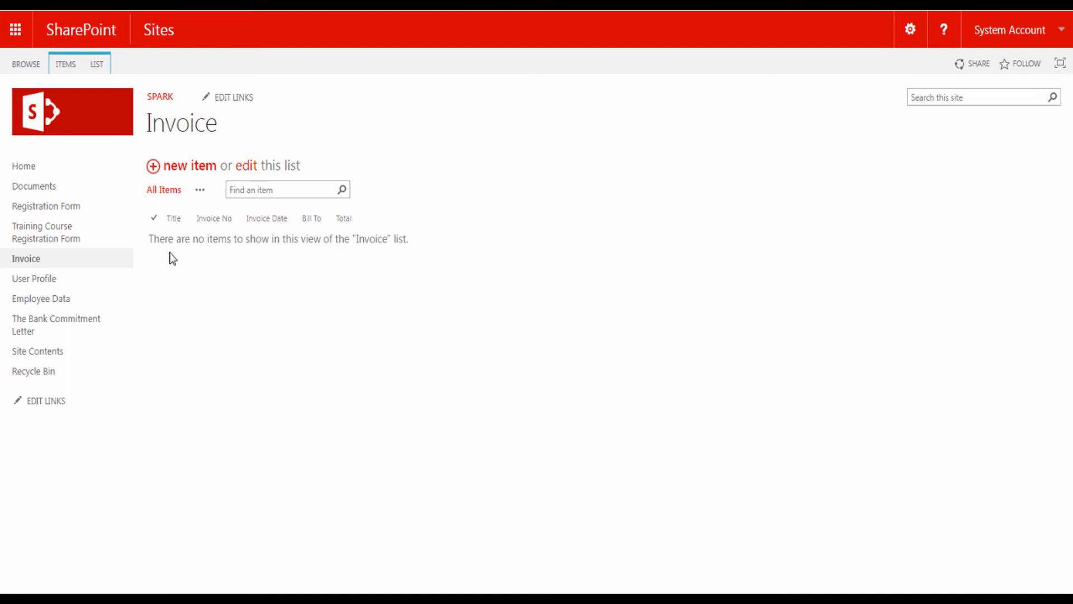
pyautogui.click(97, 64)
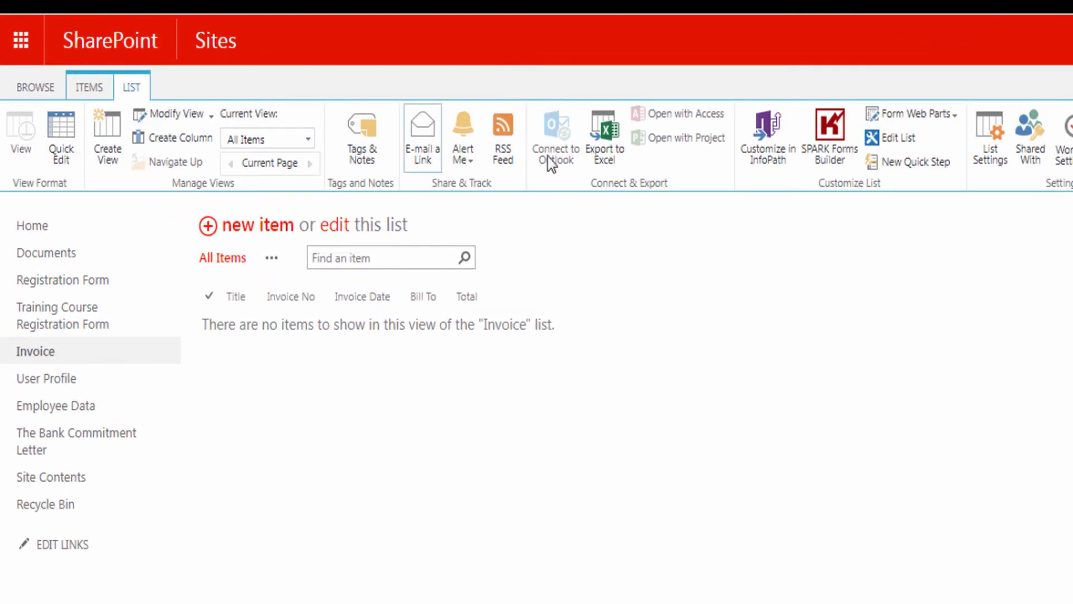
pyautogui.click(834, 133)
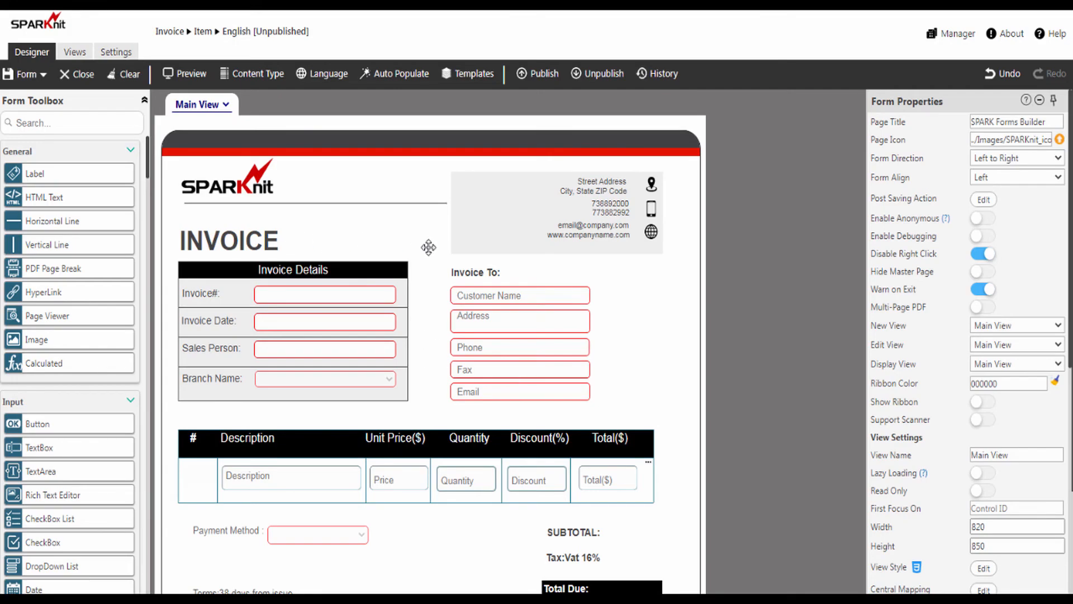
# Step: Scroll the designer canvas down and back up to review the invoice template
pyautogui.scroll(-3, 434, 246)
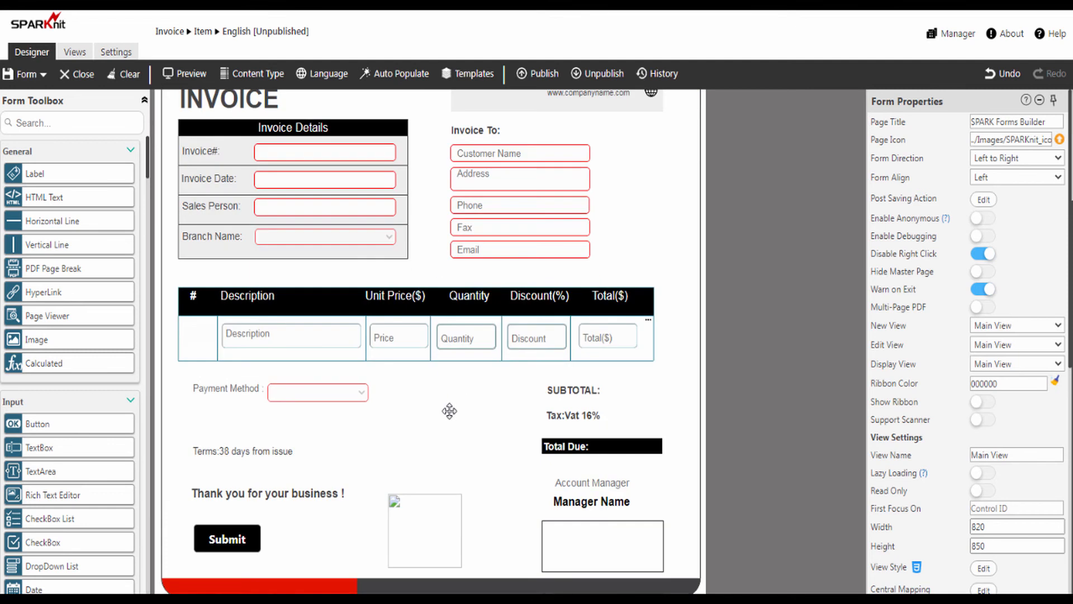
pyautogui.scroll(3, 450, 408)
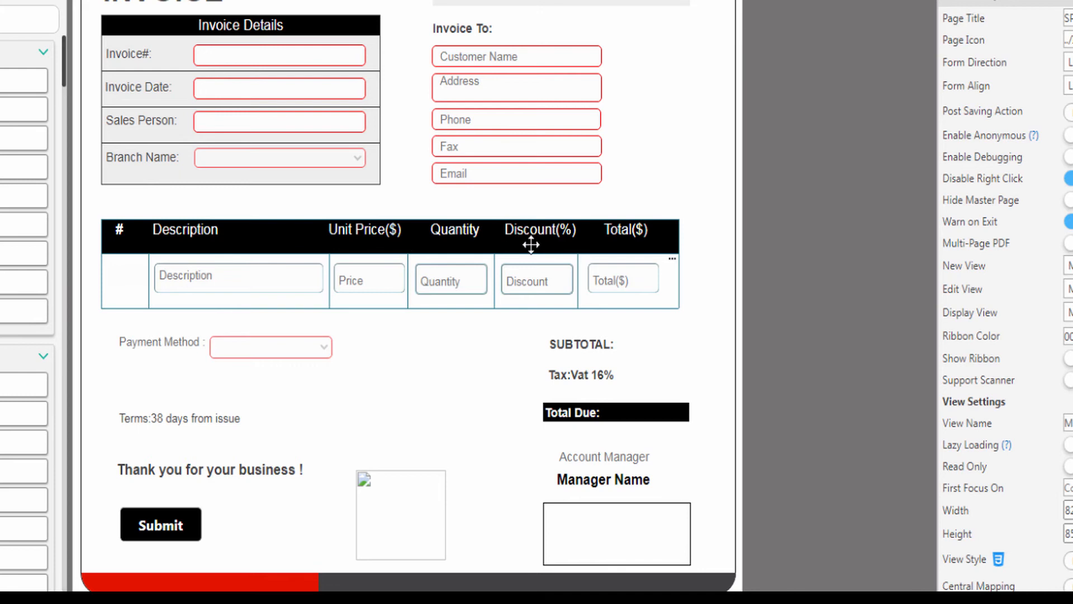
# Step: Add a new control rule to the Total($) field and select its default name
pyautogui.click(624, 279)
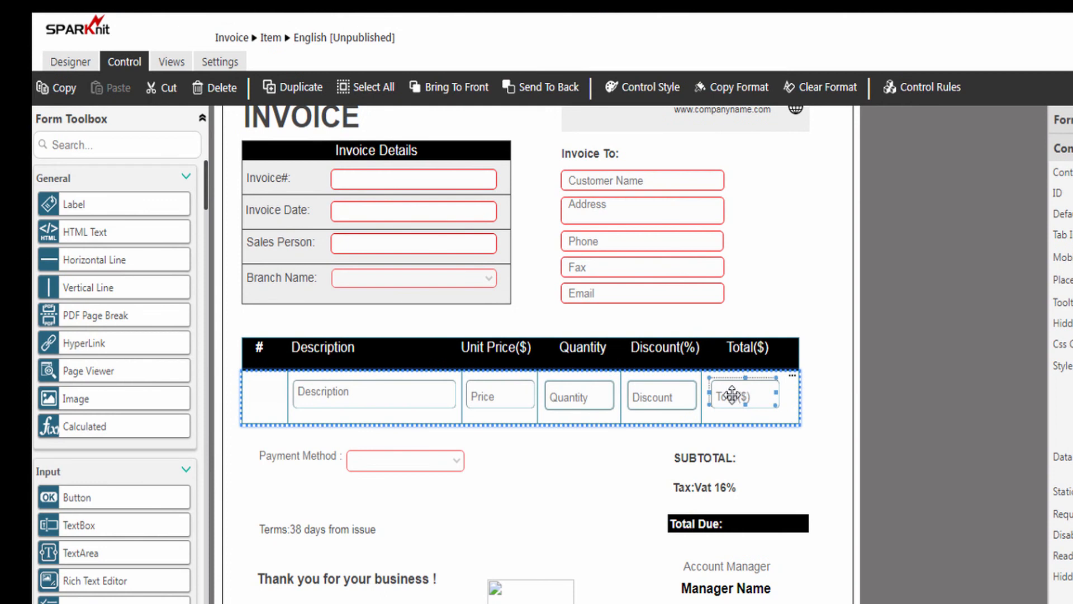
pyautogui.click(917, 91)
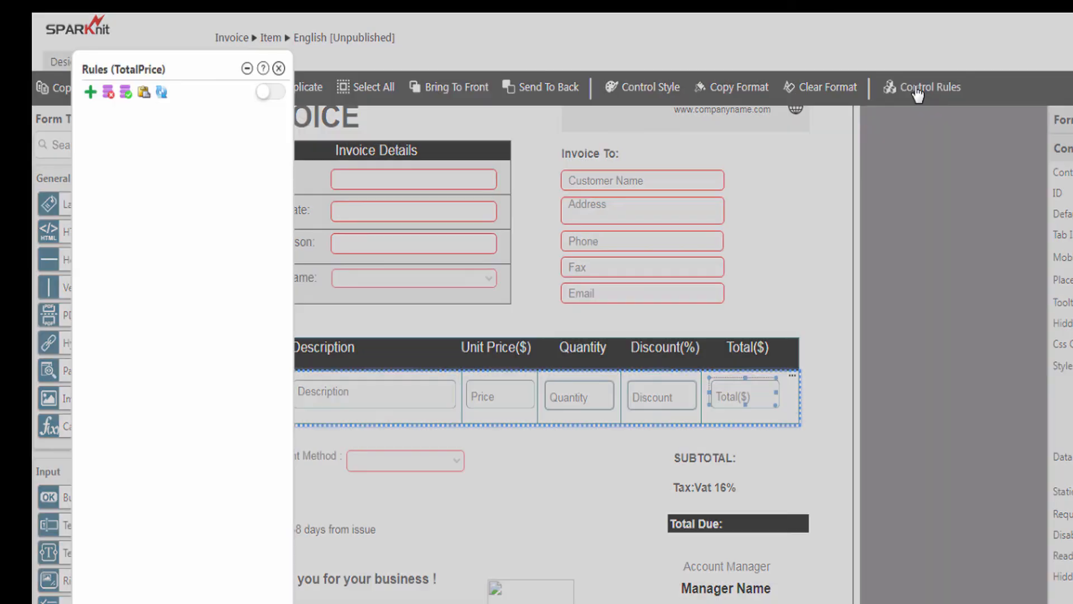
pyautogui.click(90, 91)
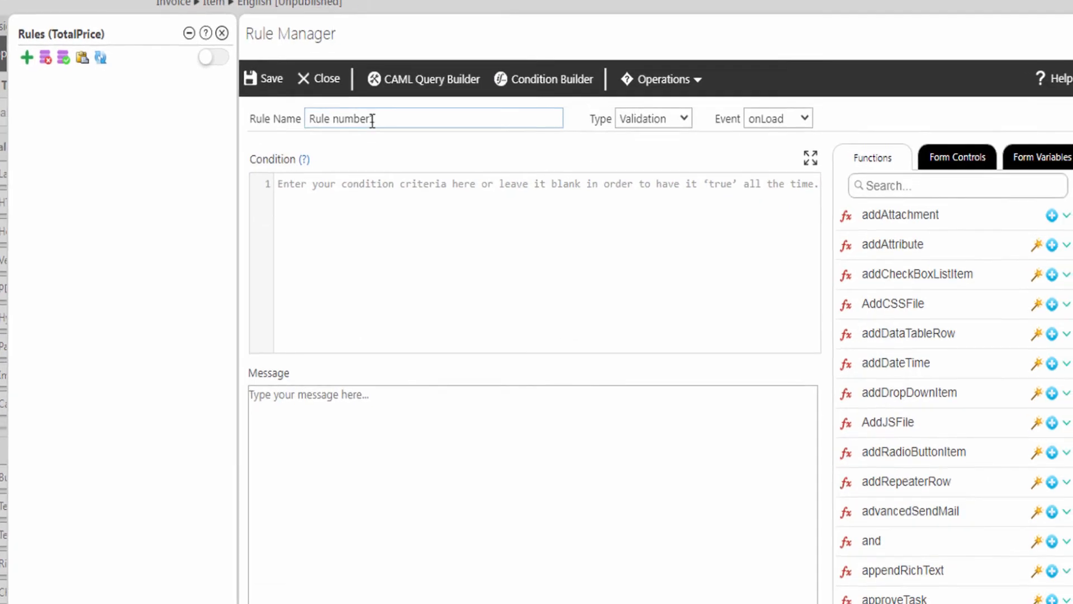
pyautogui.moveTo(487, 154); pyautogui.dragTo(367, 157)
# Step: Name the rule 'Calculate Total Price', with Type set to Action and Event set to onKeyup
pyautogui.write('Calculate Total Price')
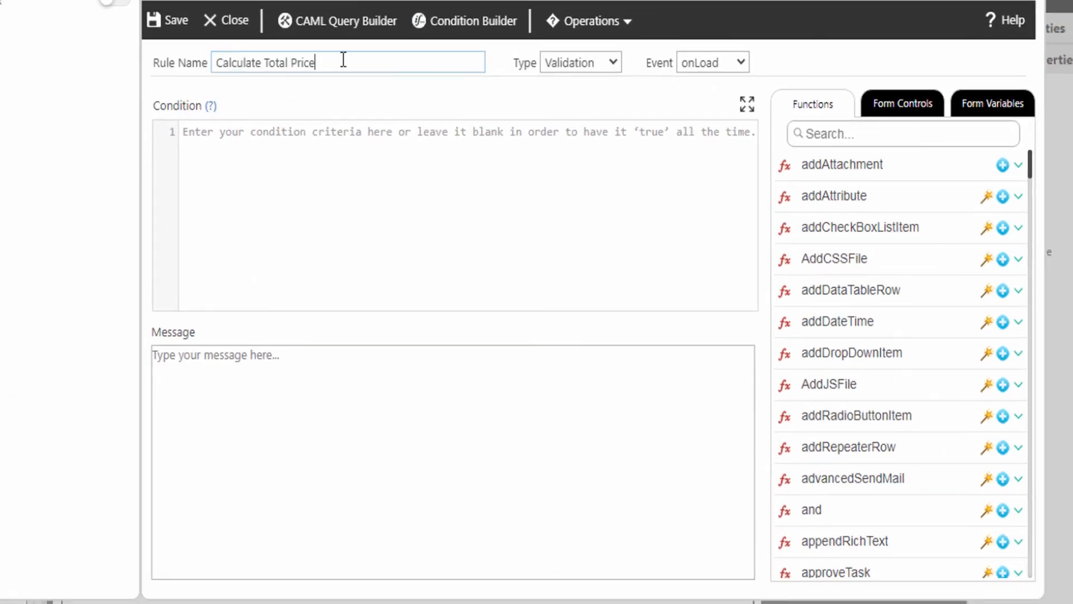
pyautogui.click(582, 63)
pyautogui.click(566, 99)
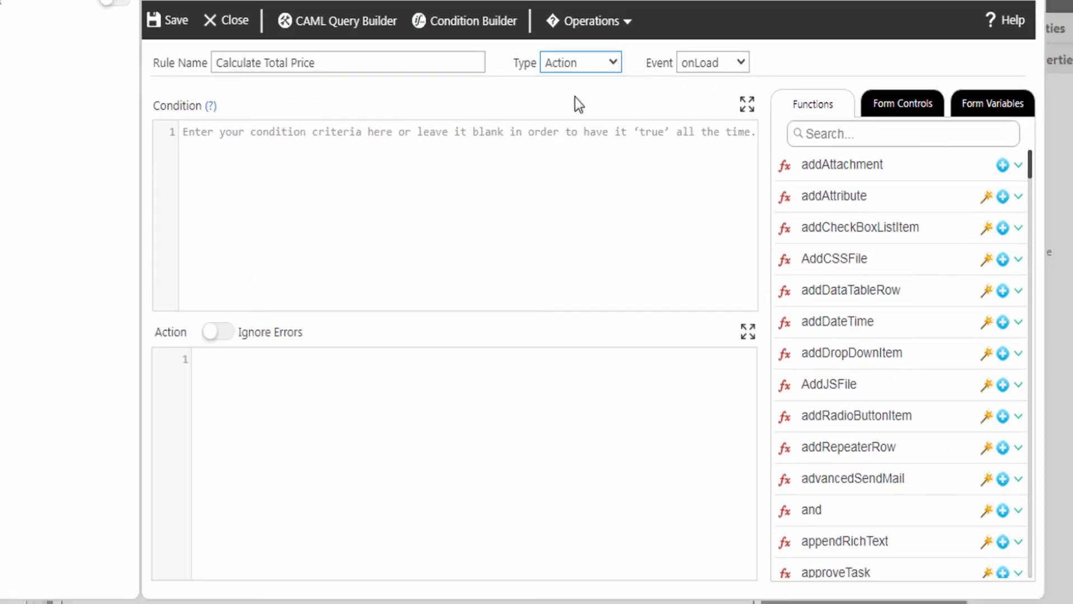
pyautogui.click(696, 64)
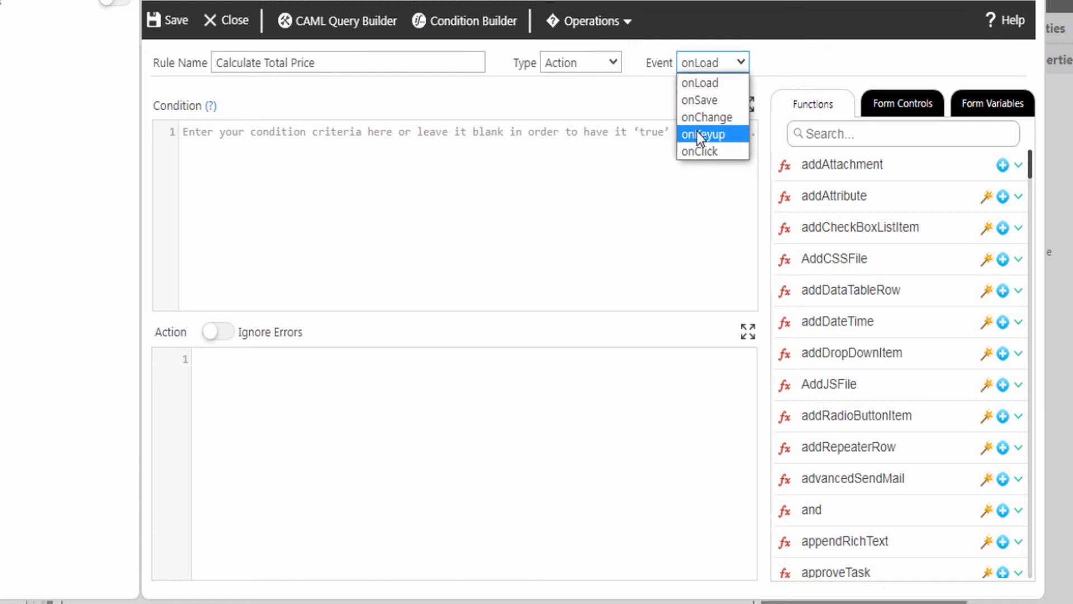
pyautogui.click(696, 133)
pyautogui.click(274, 379)
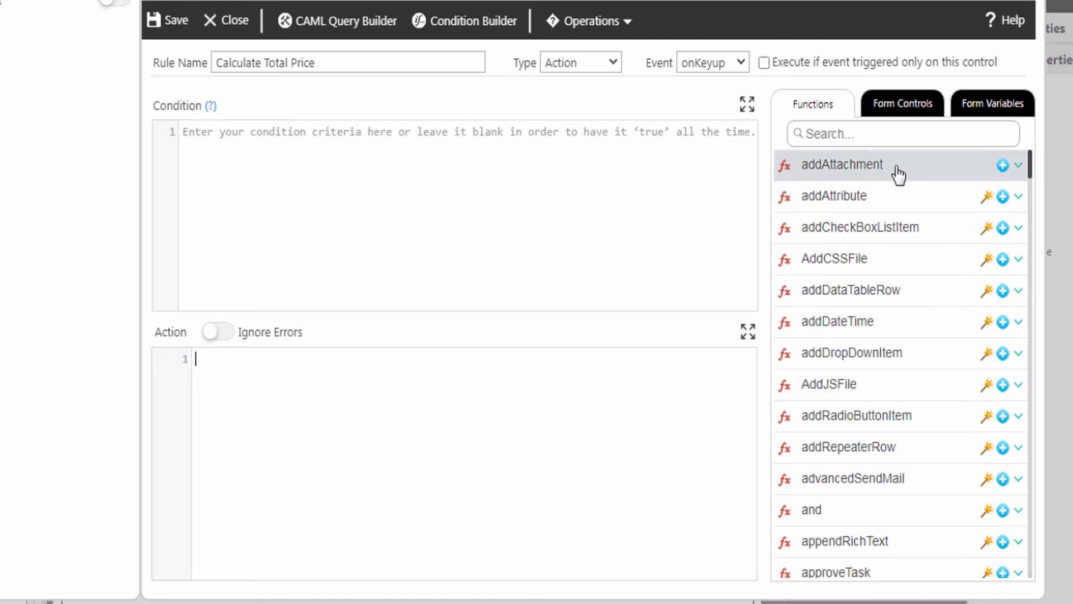
# Step: Insert setValue into the action with TotalPrice as its control, selecting the 'value' placeholder
pyautogui.click(817, 138)
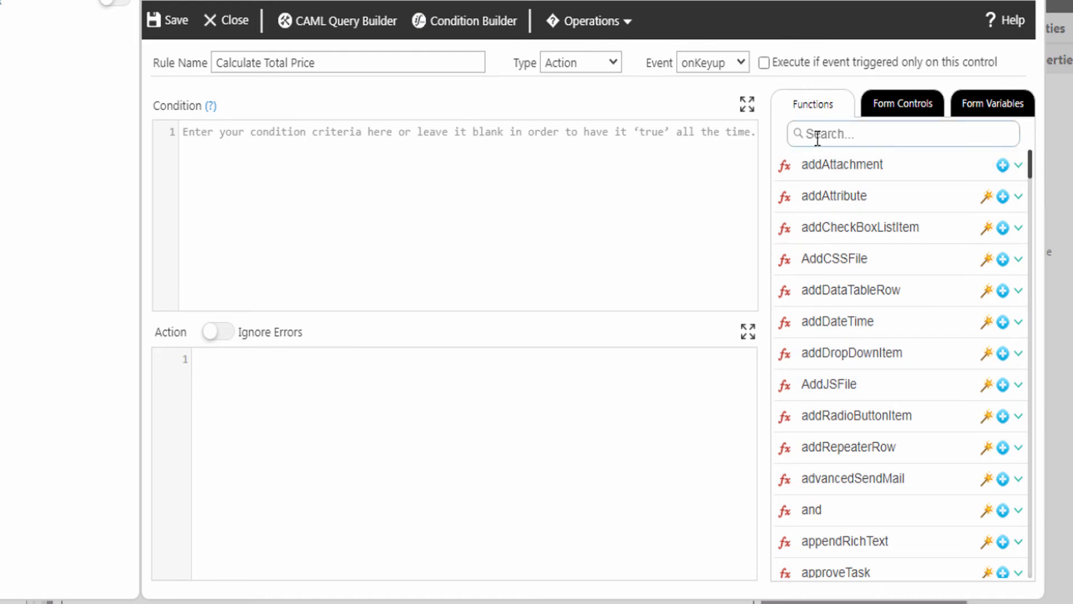
pyautogui.write('Setva')
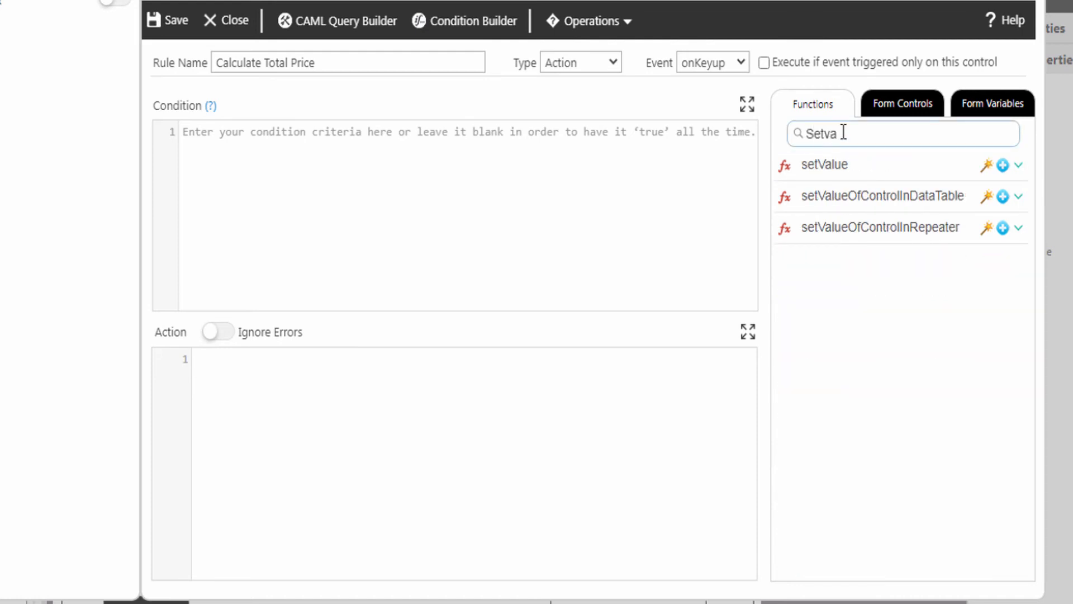
pyautogui.click(1018, 166)
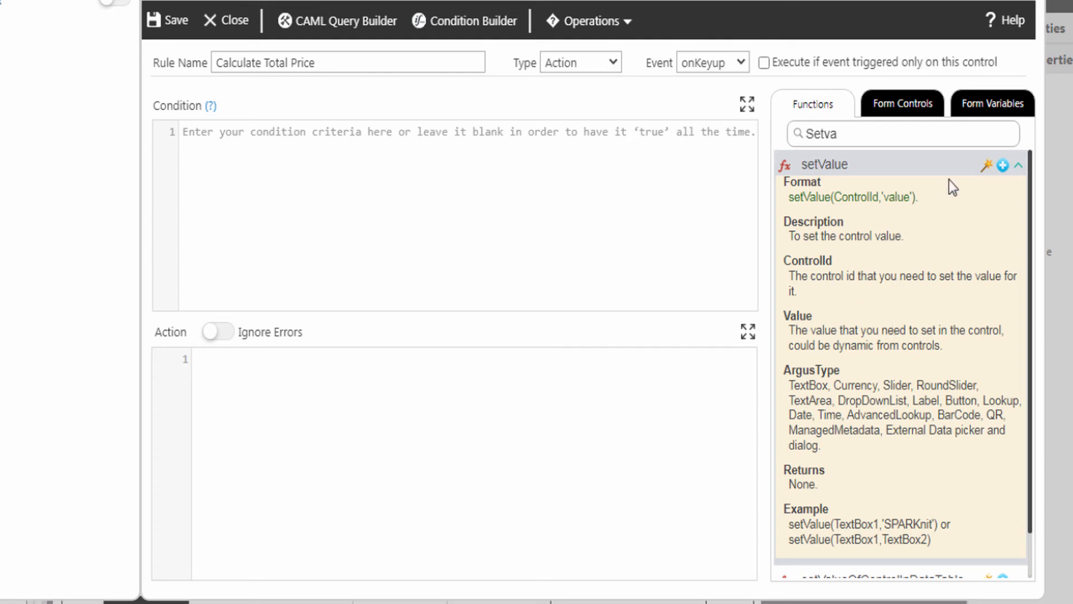
pyautogui.click(1004, 167)
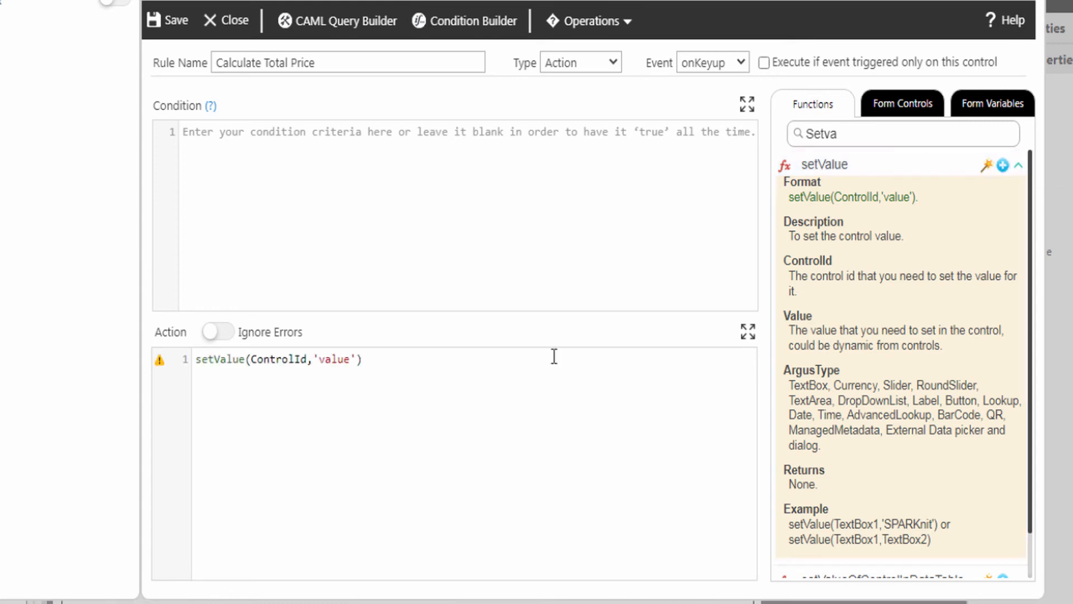
pyautogui.doubleClick(288, 359)
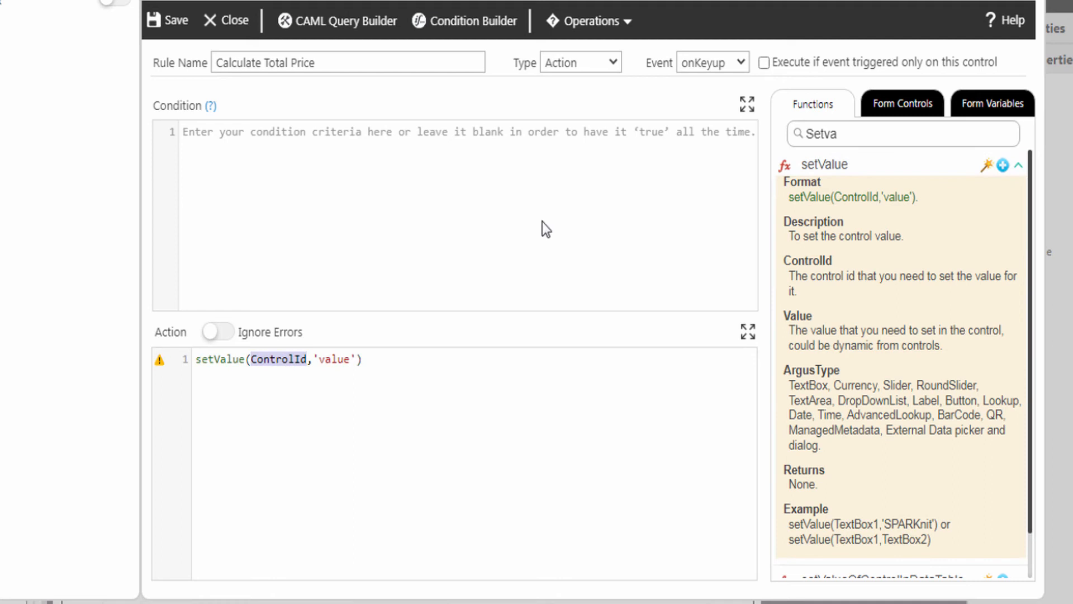
pyautogui.click(905, 112)
pyautogui.click(1018, 432)
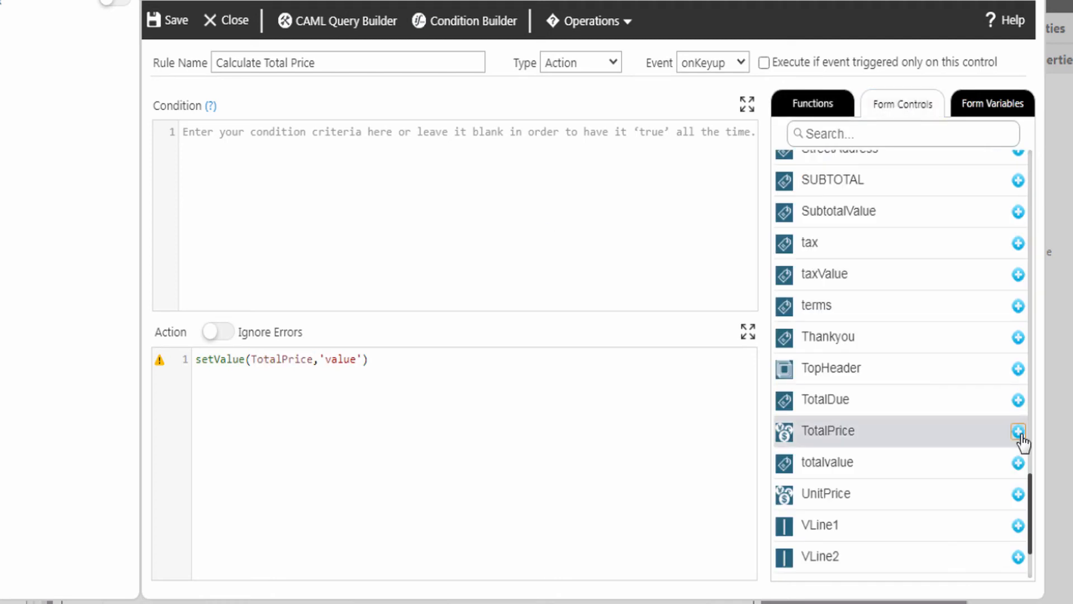
pyautogui.doubleClick(339, 362)
pyautogui.moveTo(320, 361); pyautogui.dragTo(362, 362)
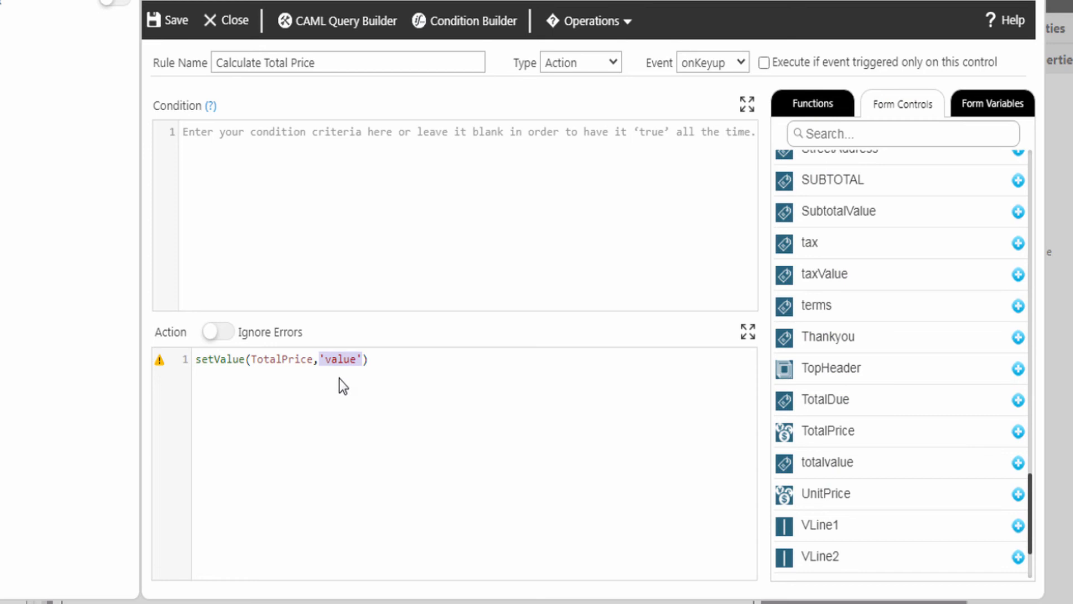
pyautogui.click(807, 112)
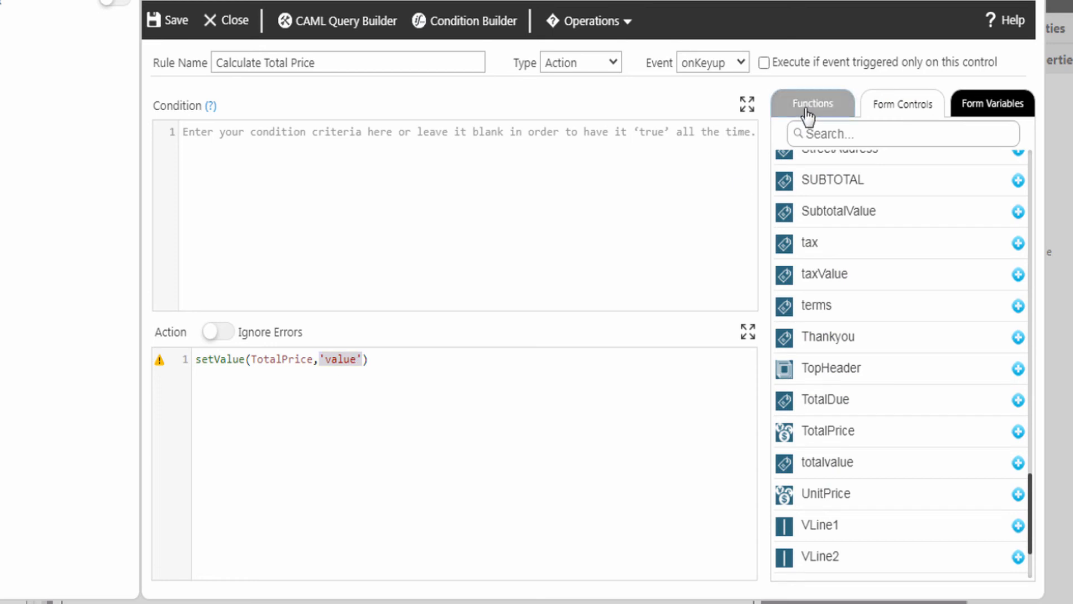
# Step: Insert math() as the value, with UnitPrice replacing its Expression placeholder
pyautogui.moveTo(864, 134); pyautogui.dragTo(790, 134)
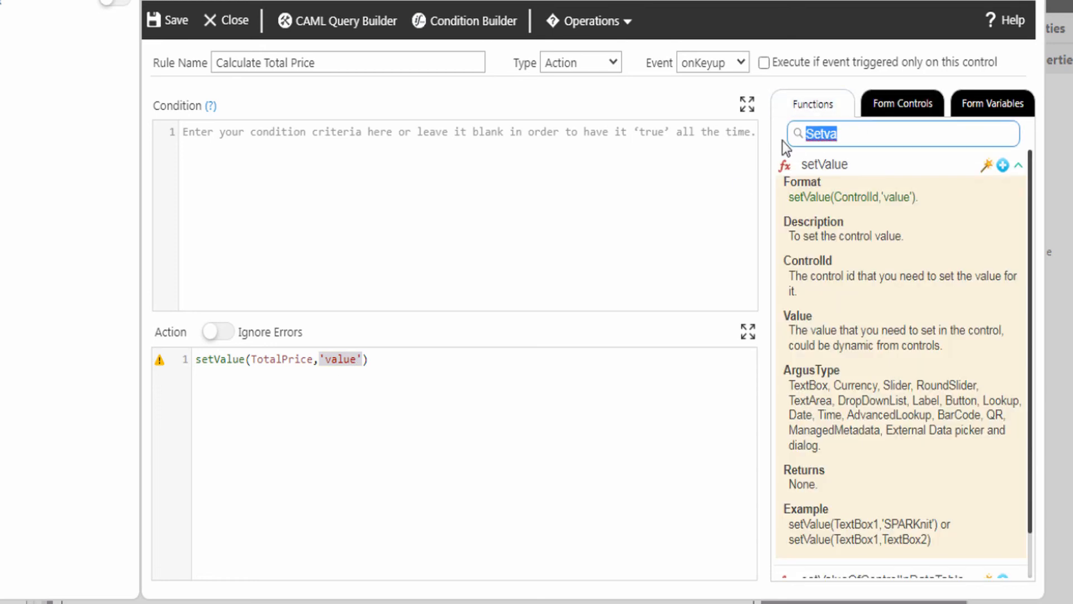
pyautogui.write('math')
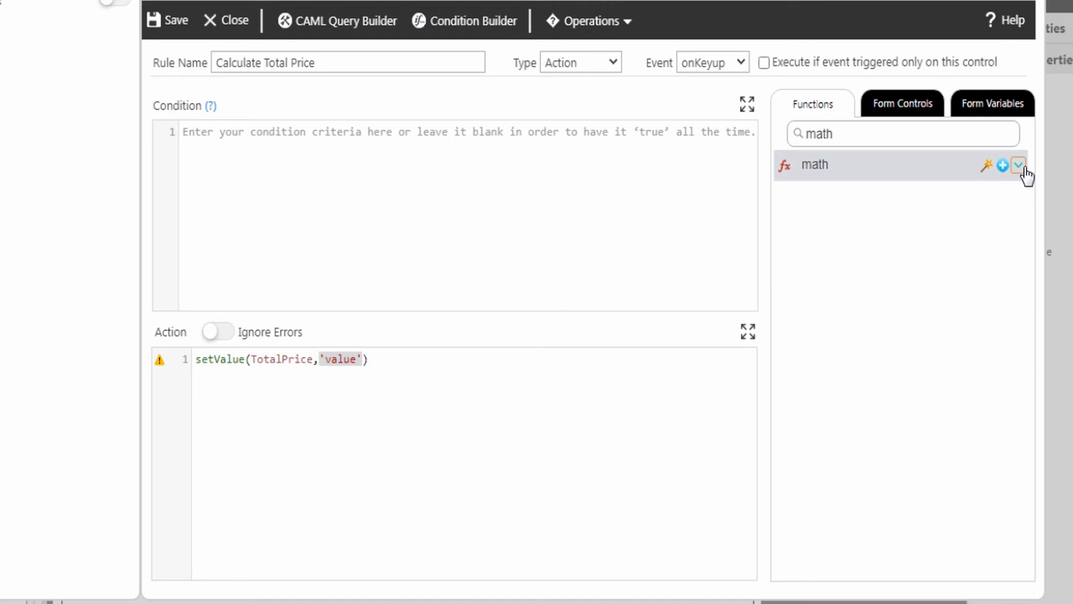
pyautogui.click(1018, 165)
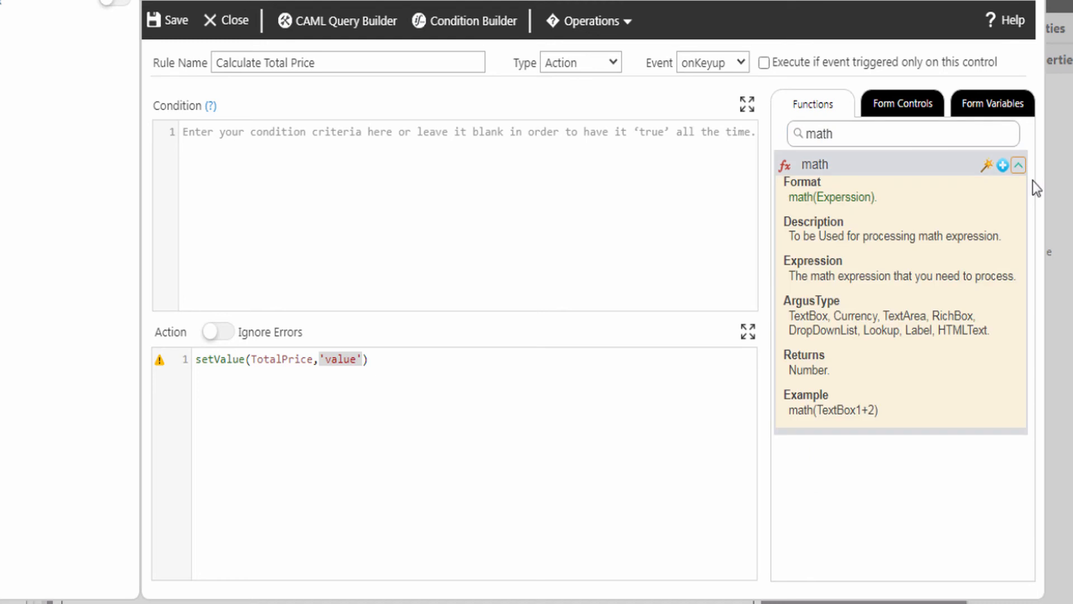
pyautogui.click(1003, 165)
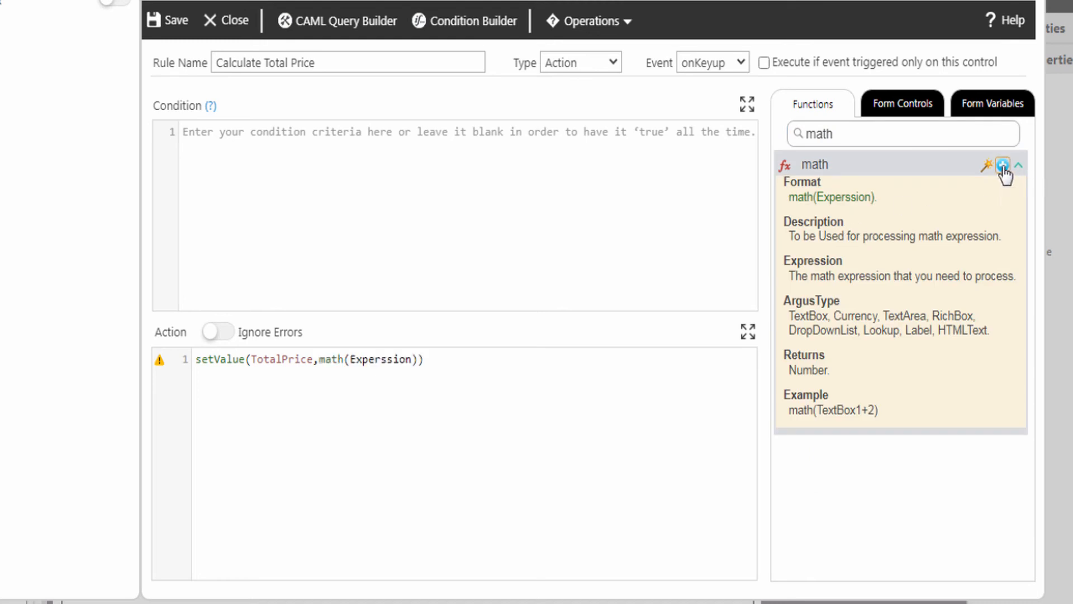
pyautogui.doubleClick(383, 359)
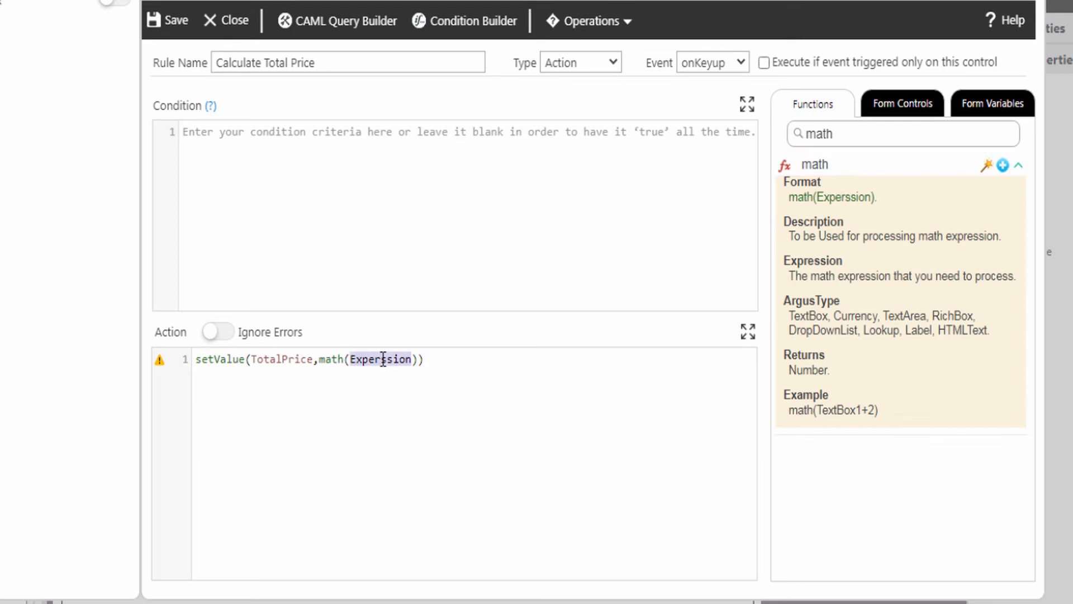
pyautogui.click(902, 112)
pyautogui.click(1019, 445)
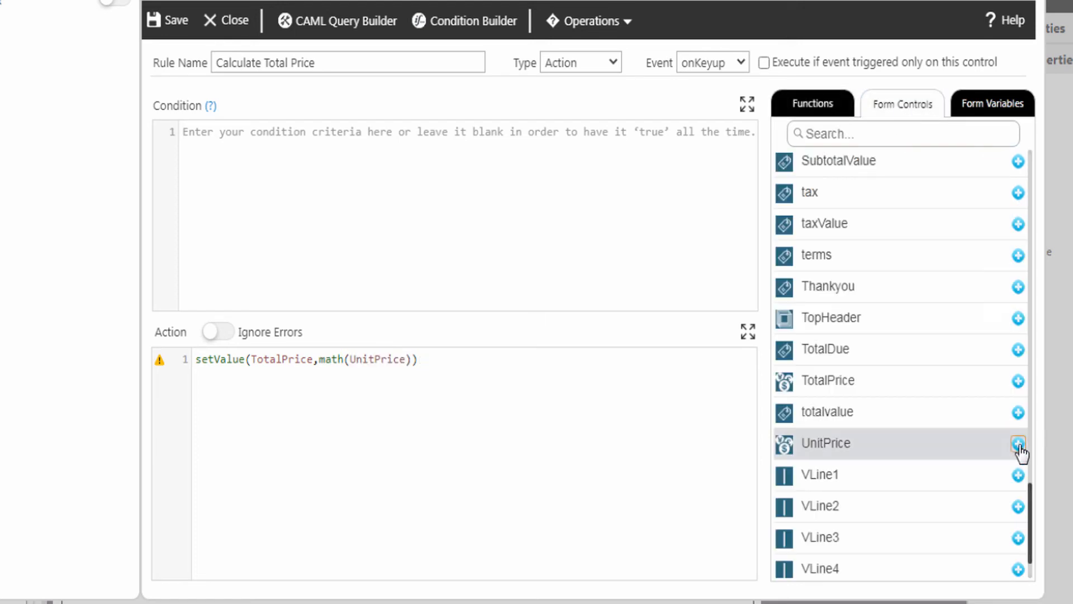
# Step: Complete the expression as UnitPrice*Qty-(UnitPrice*Qty*Discount/100) and end it with a semicolon
pyautogui.click(407, 359)
pyautogui.write('*')
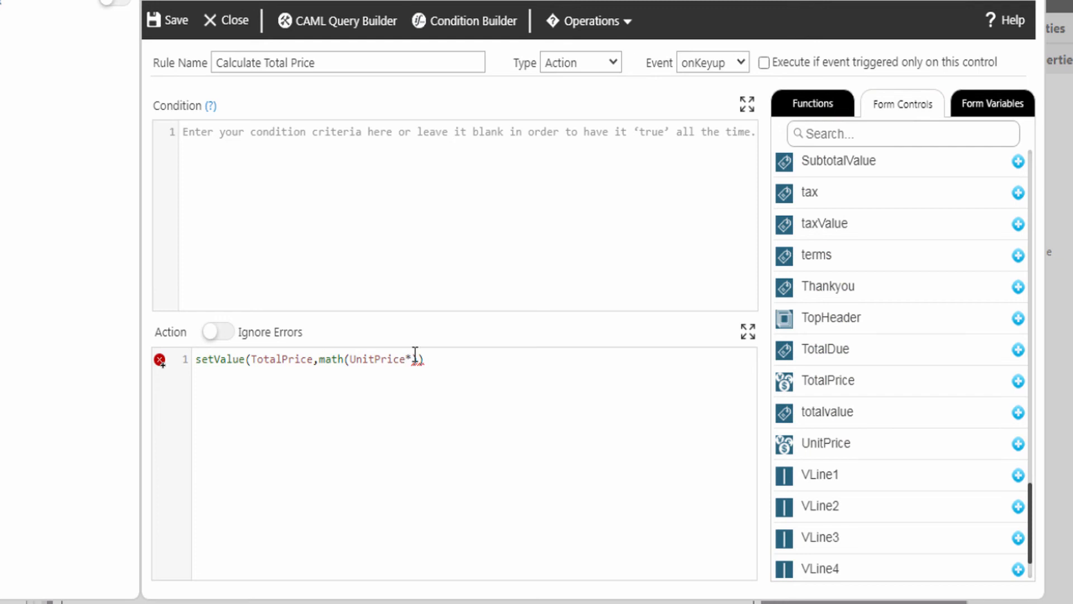
pyautogui.click(815, 133)
pyautogui.write('q')
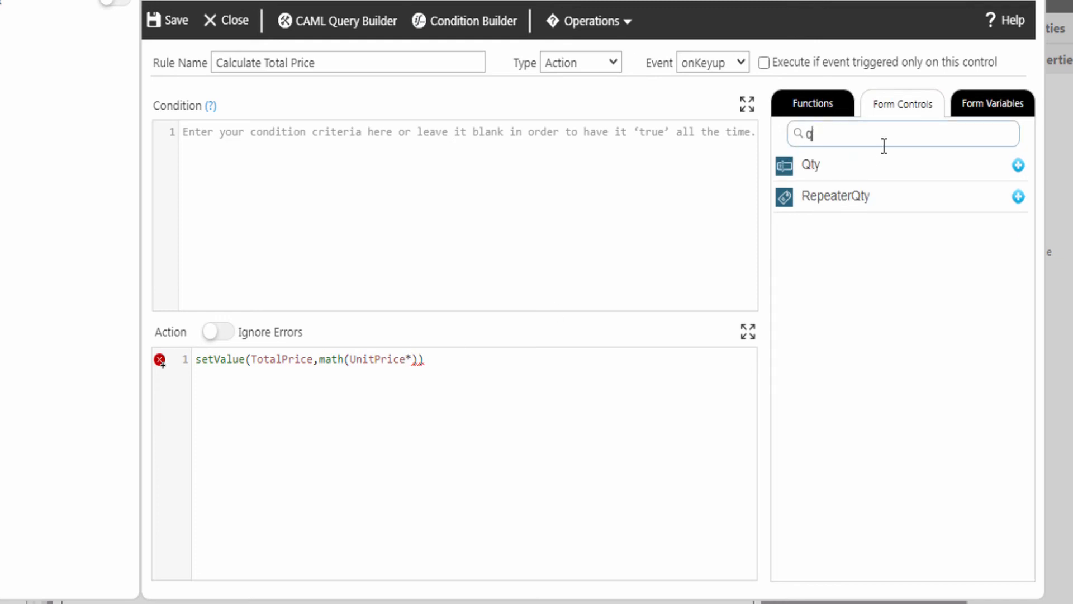
pyautogui.click(1019, 165)
pyautogui.write('-(UnitPrice*Qty*Discount/100)')
pyautogui.press('End')
pyautogui.write(';')
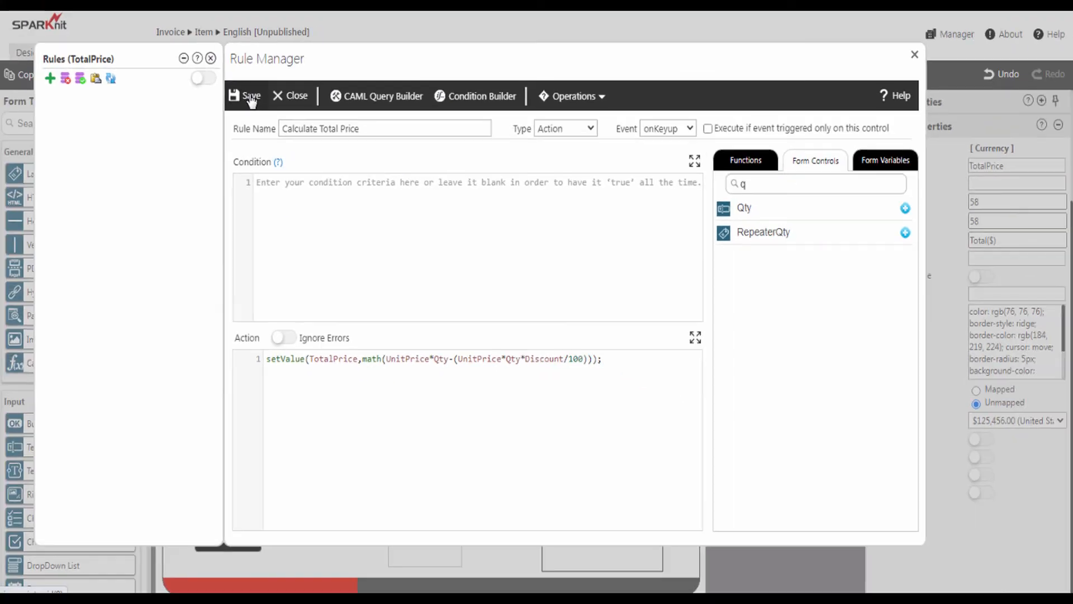
# Step: Save the Calculate Total Price rule, close the TotalPrice rules panel, and select the Subtotal label
pyautogui.click(249, 97)
pyautogui.click(210, 58)
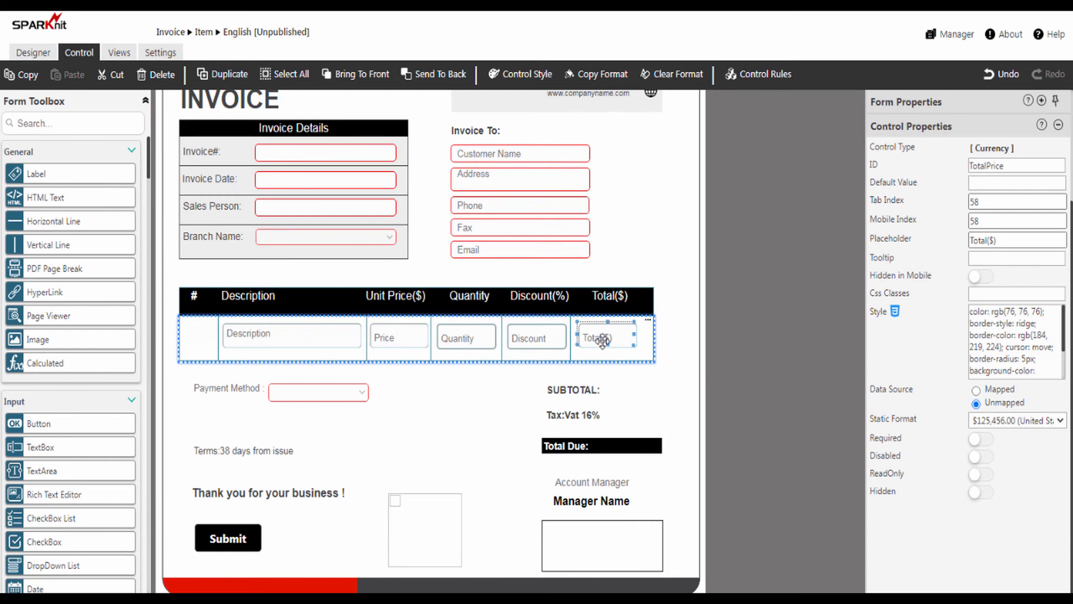
pyautogui.click(628, 393)
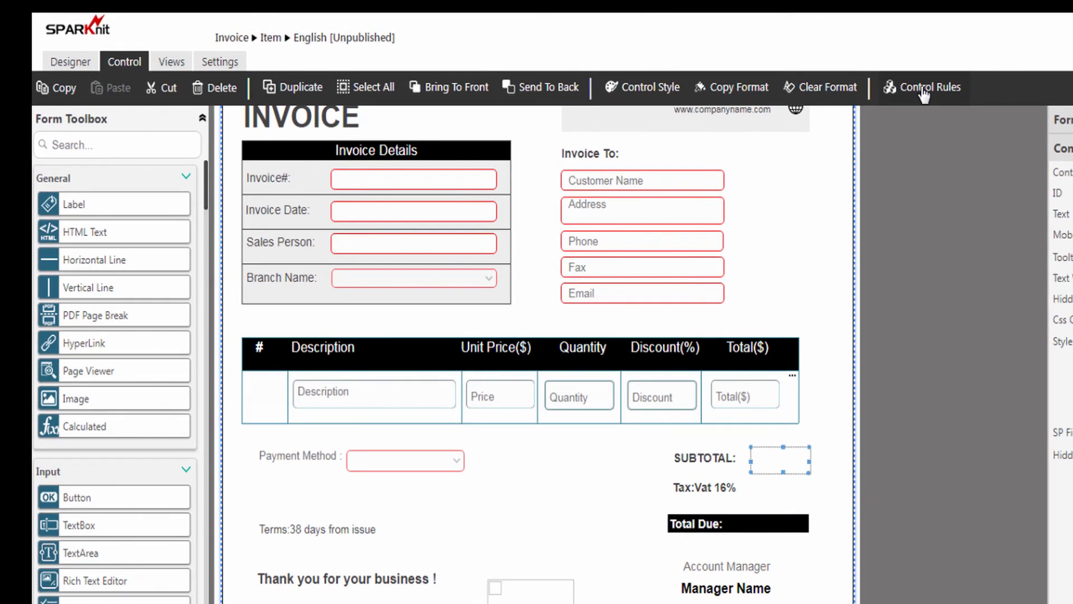
# Step: Add a SubtotalValue rule named 'Calculate Subtotal' with Type set to Action and Event set to onKeyup
pyautogui.click(924, 88)
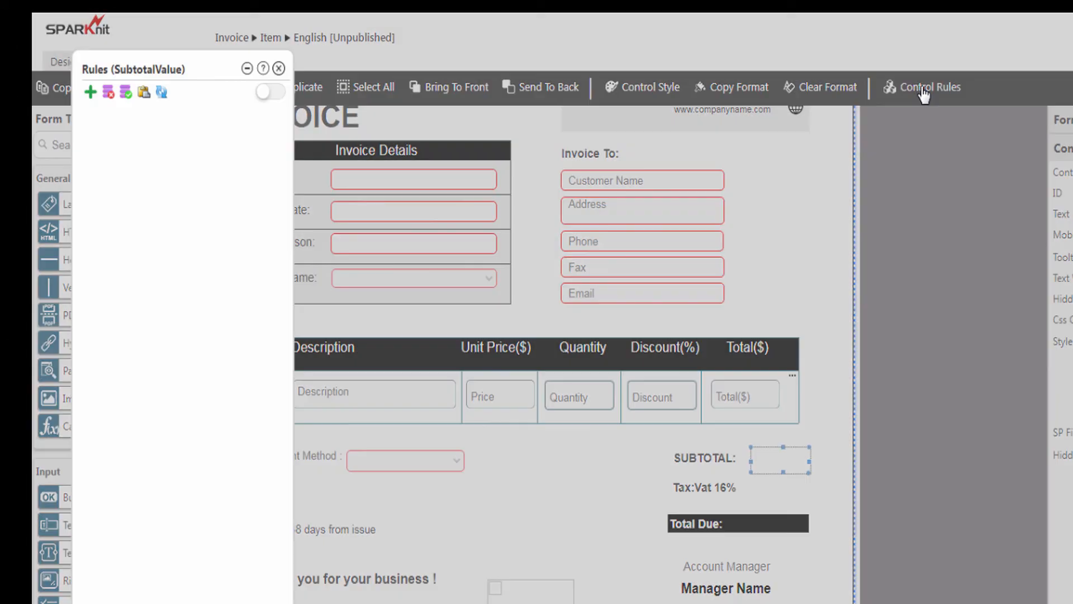
pyautogui.click(92, 95)
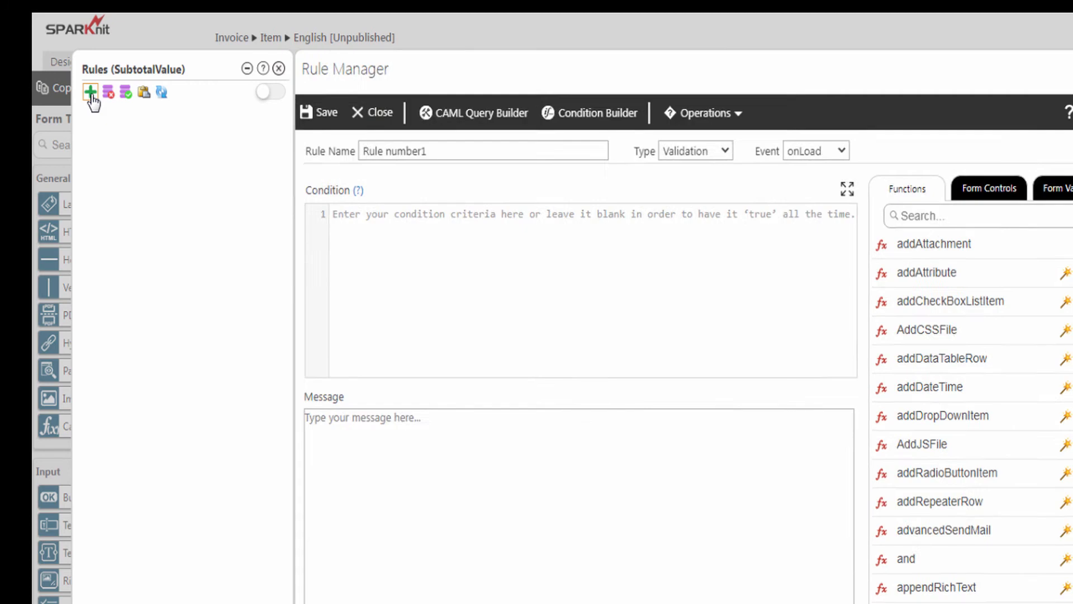
pyautogui.moveTo(454, 149); pyautogui.dragTo(370, 146)
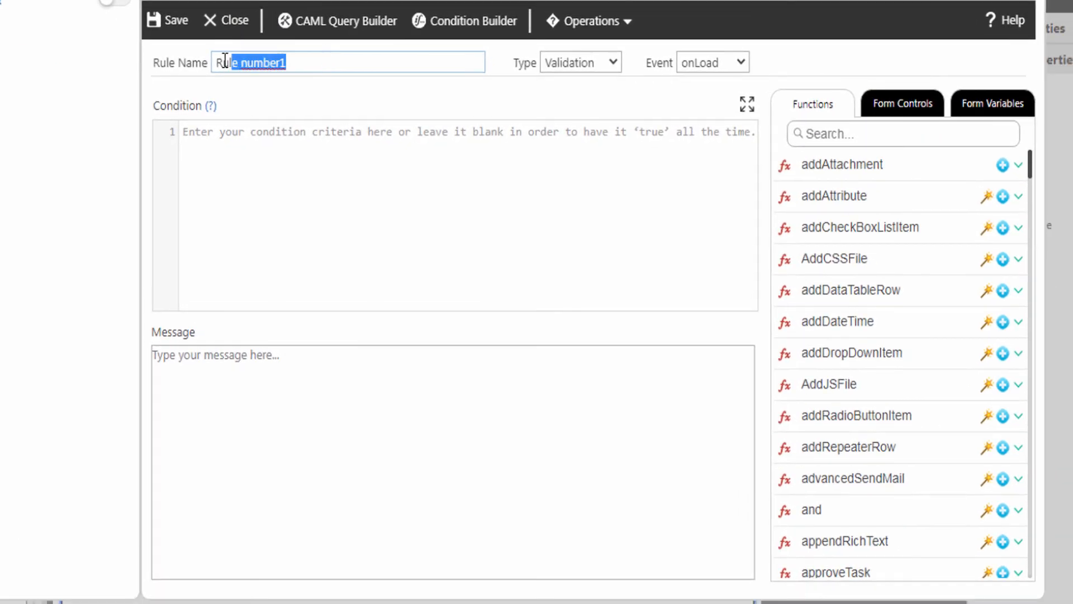
pyautogui.moveTo(225, 60); pyautogui.dragTo(216, 61)
pyautogui.write('Calculate Subtotal')
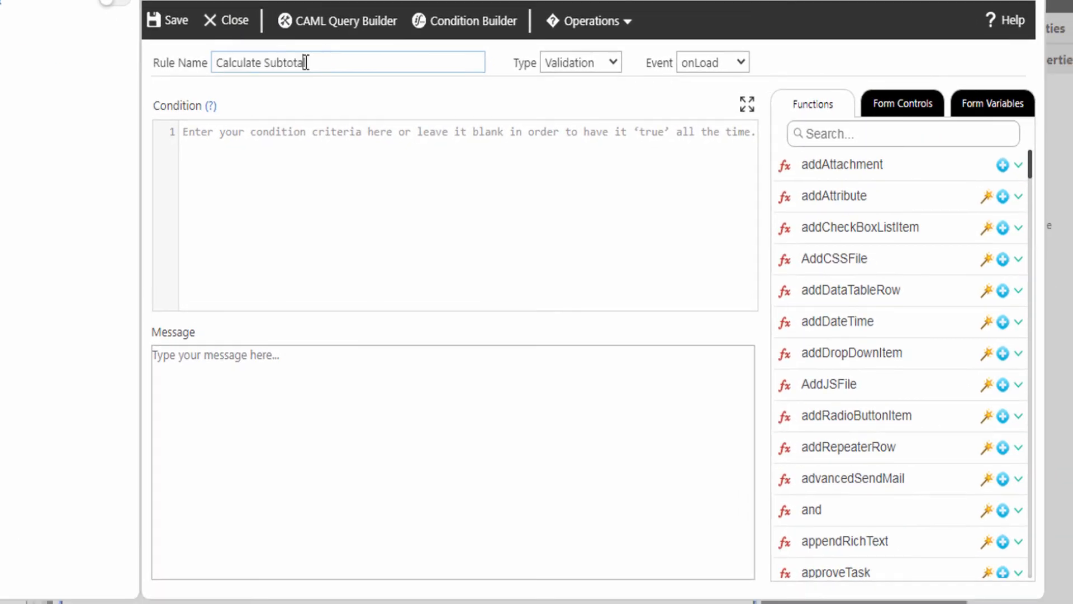
pyautogui.click(558, 61)
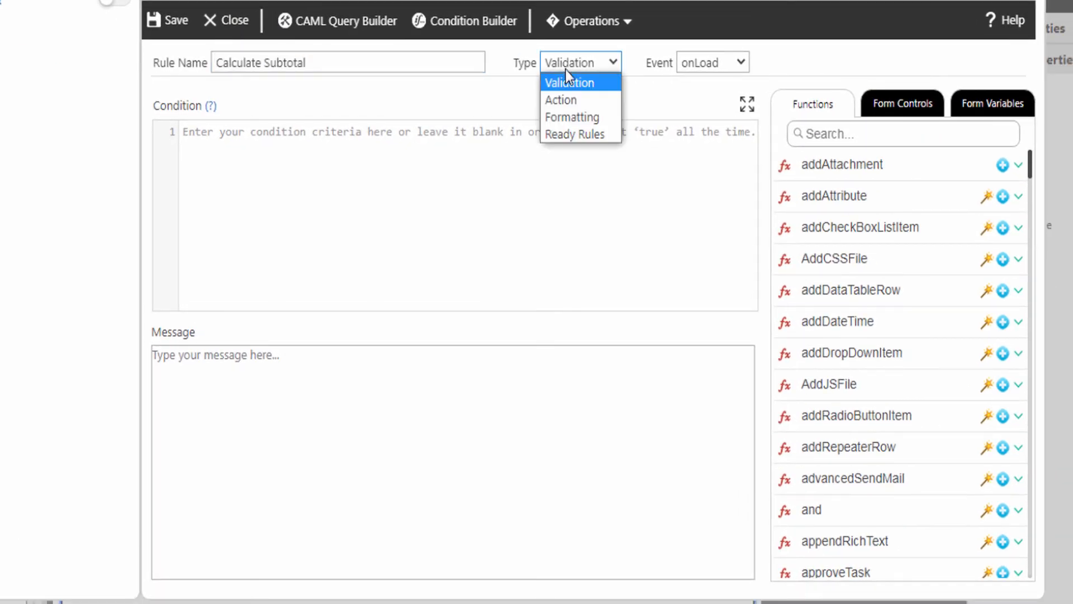
pyautogui.click(567, 100)
pyautogui.click(698, 66)
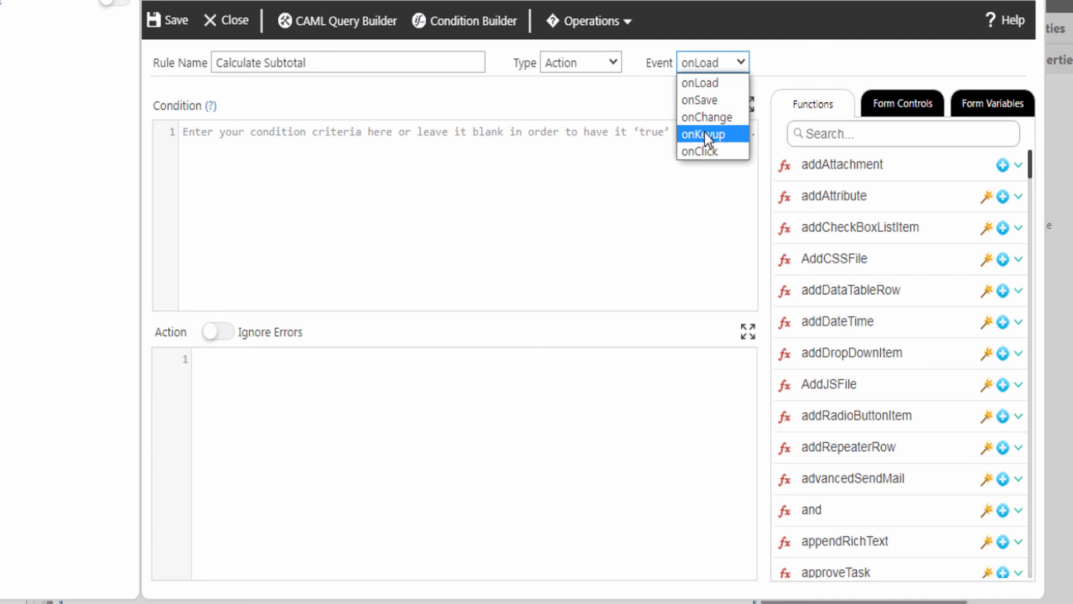
pyautogui.click(706, 135)
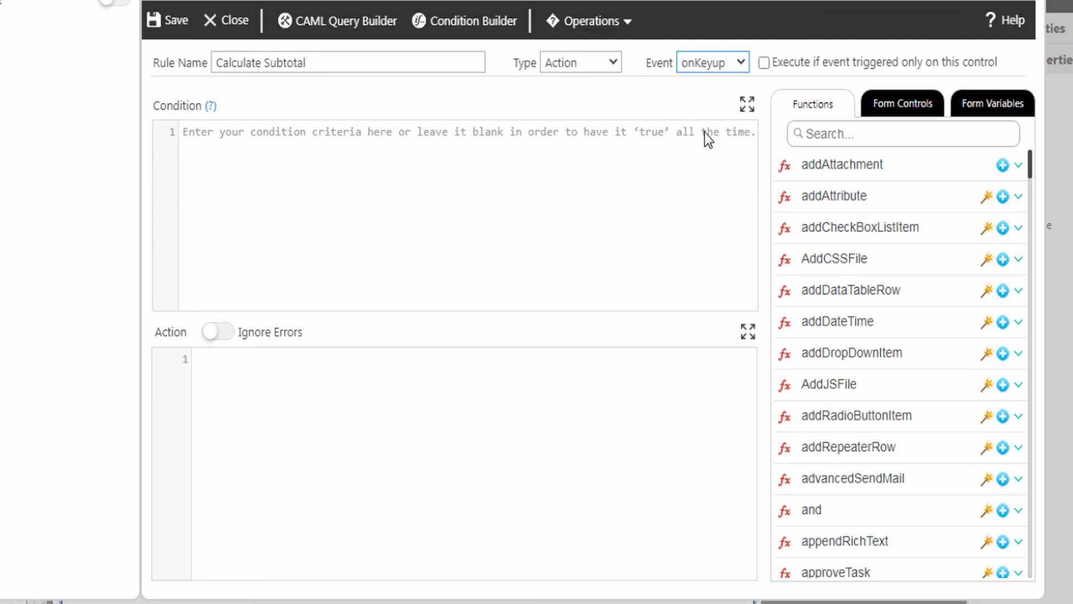
pyautogui.click(237, 376)
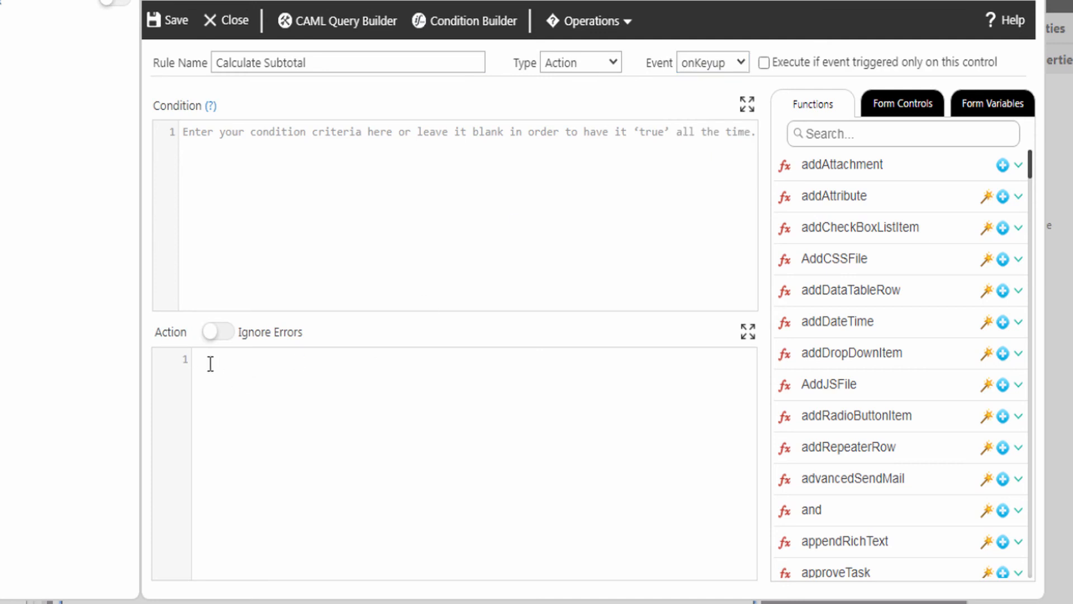
# Step: Make the action setValue(SubtotalValue,'value') and select the 'value' placeholder
pyautogui.click(820, 132)
pyautogui.write('setv')
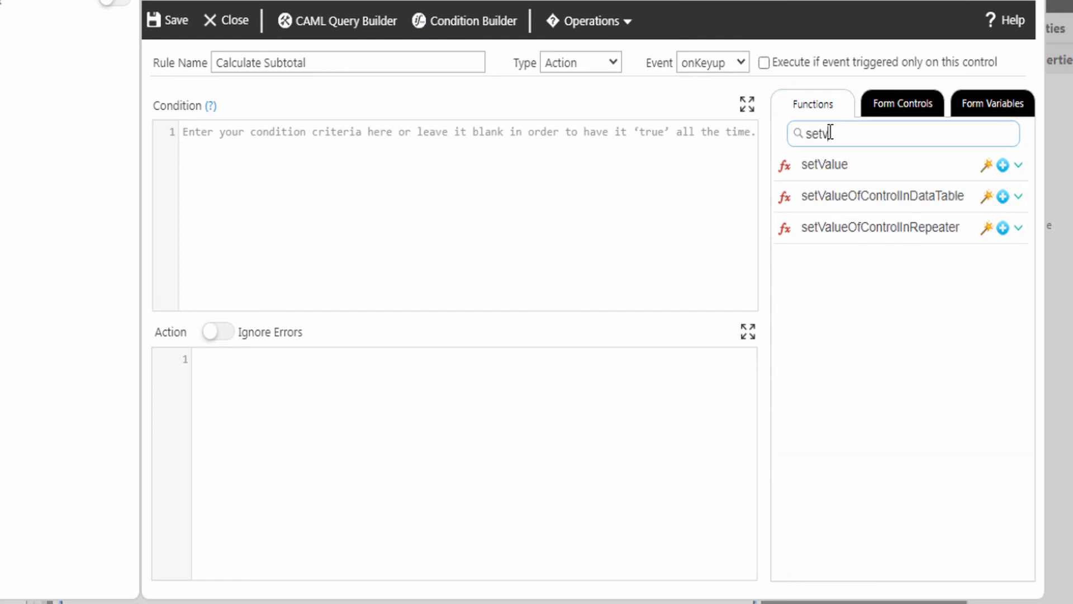
pyautogui.click(1003, 166)
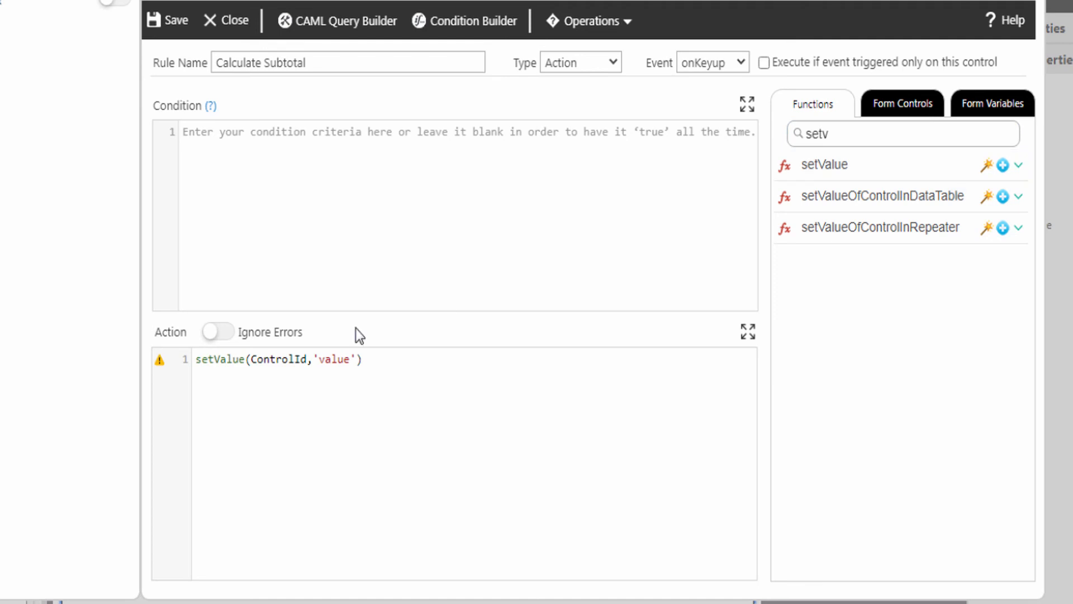
pyautogui.doubleClick(289, 358)
pyautogui.click(897, 112)
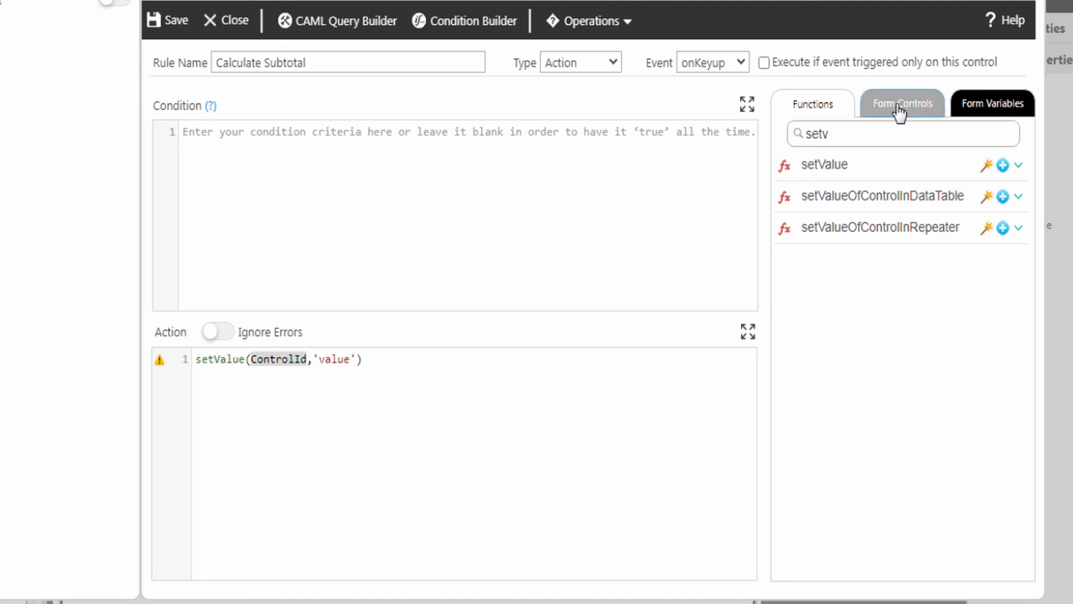
pyautogui.click(1018, 272)
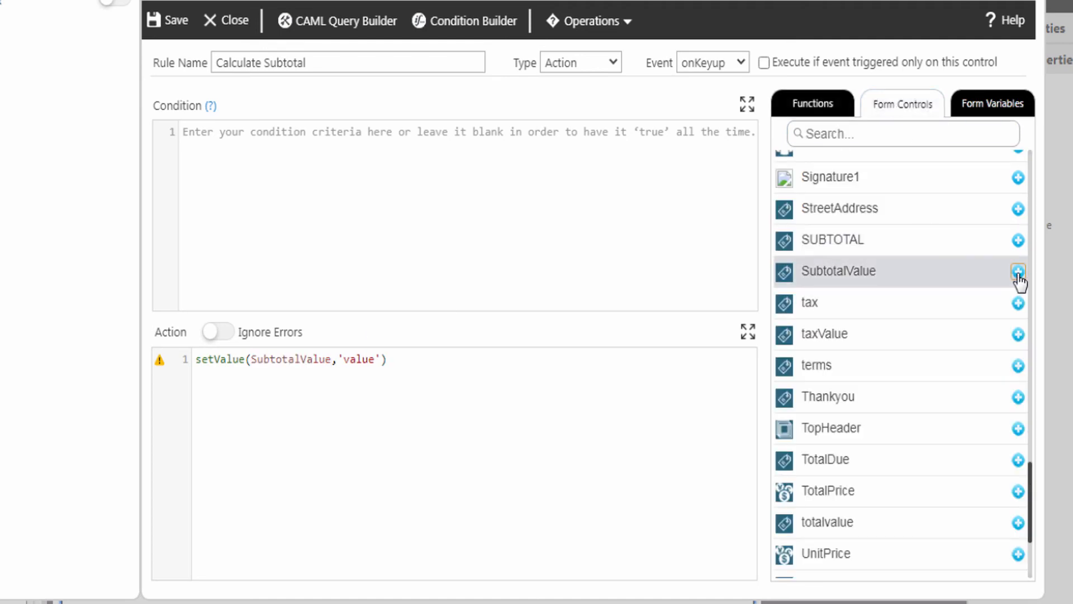
pyautogui.moveTo(338, 359); pyautogui.dragTo(386, 357)
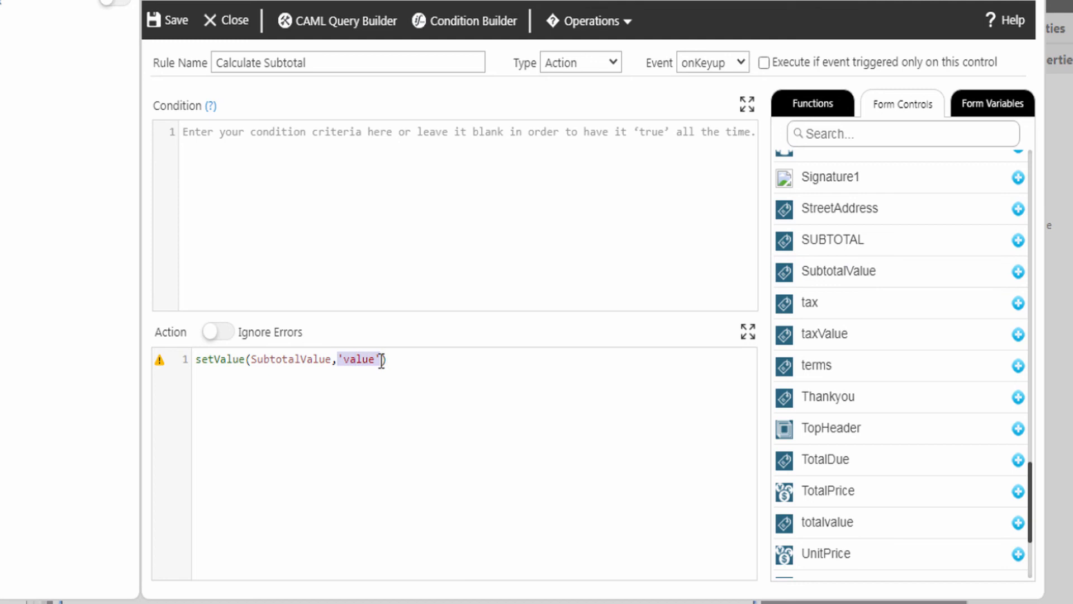
# Step: Find getRepeaterSum in Functions and open its Function Wizard
pyautogui.click(807, 118)
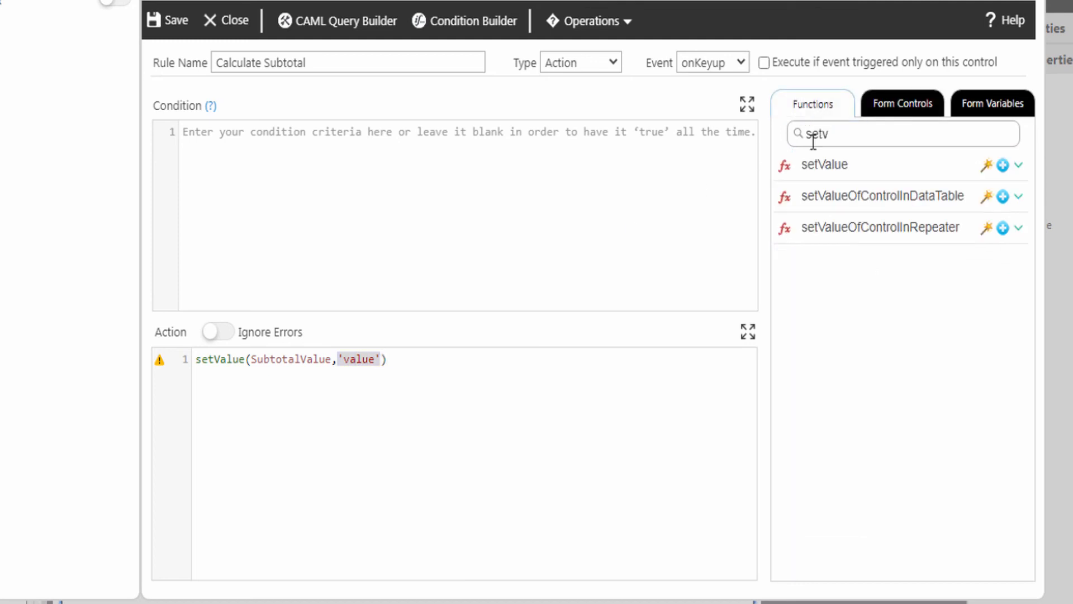
pyautogui.doubleClick(804, 135)
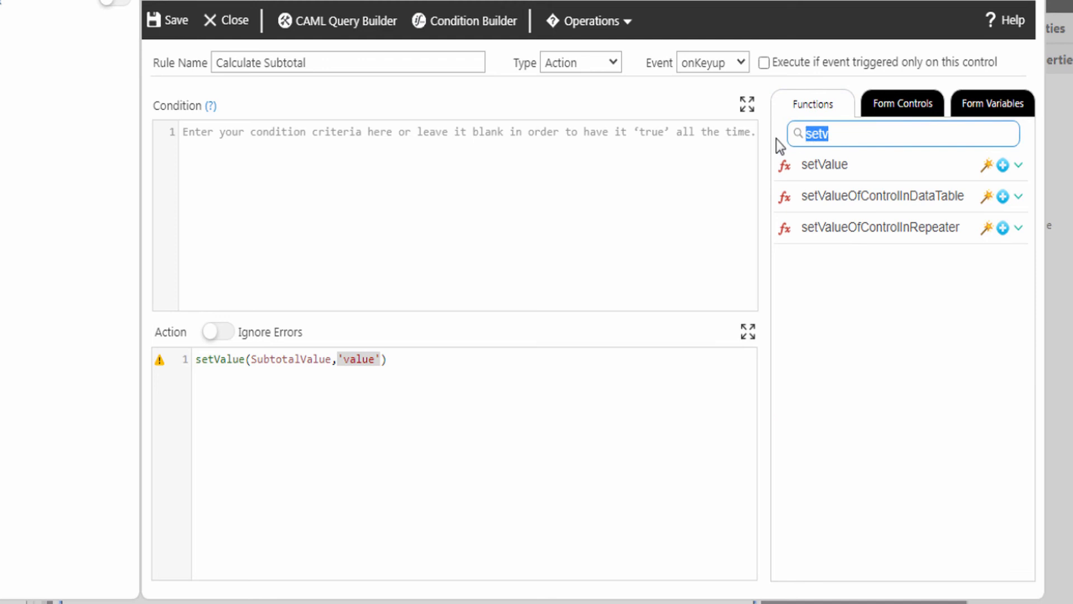
pyautogui.write('getRepeaterSum')
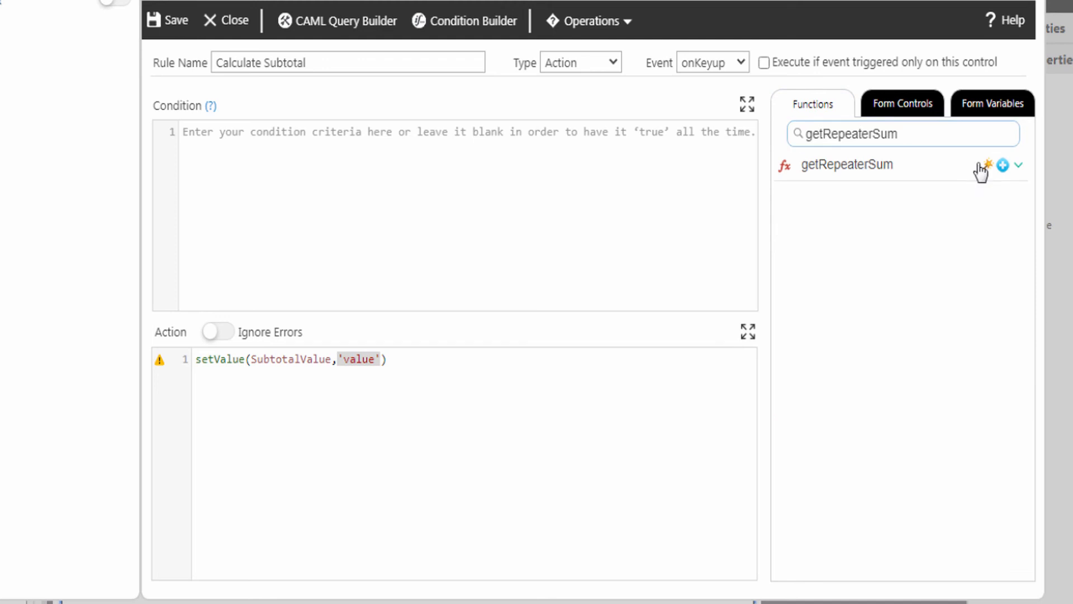
pyautogui.click(1019, 165)
pyautogui.click(1018, 166)
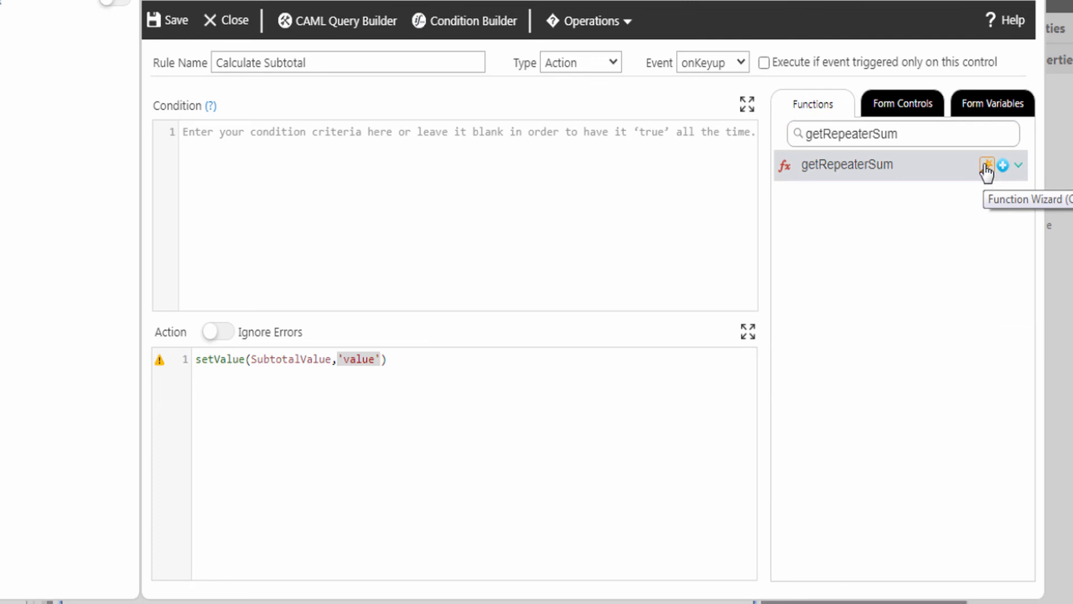
pyautogui.click(987, 166)
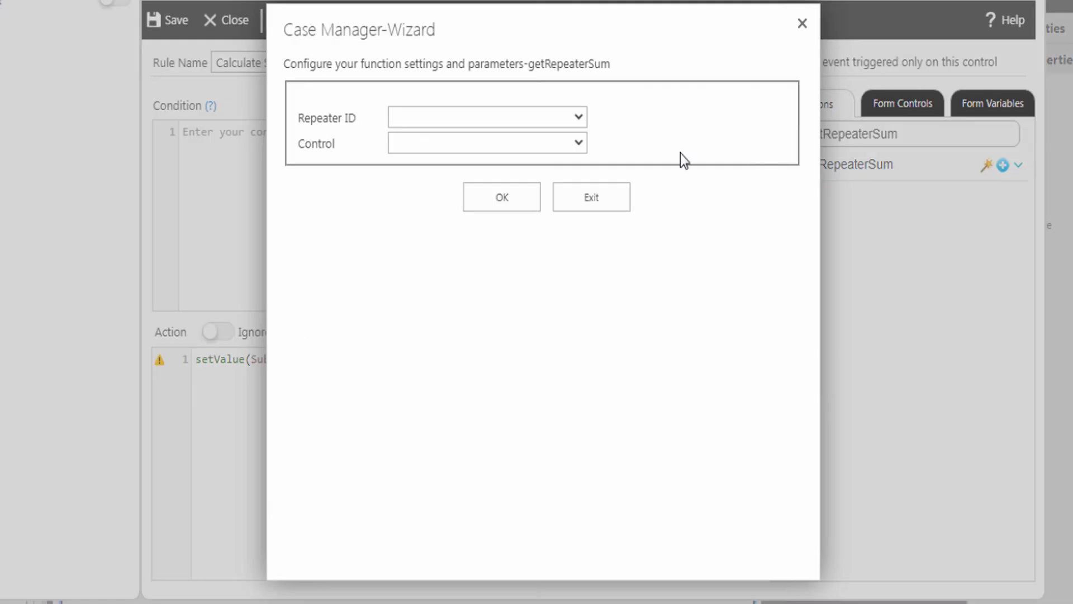
# Step: Make the rule sum TotalPrice over ItemsRepeater into SubtotalValue, then save the Calculate Subtotal rule
pyautogui.click(494, 120)
pyautogui.click(465, 152)
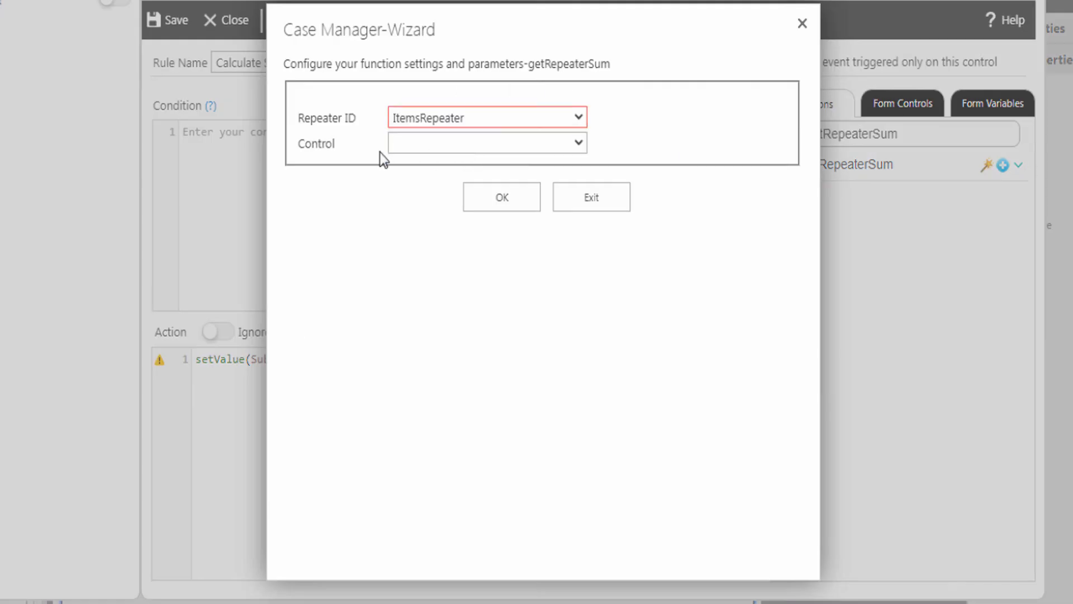
pyautogui.click(410, 146)
pyautogui.click(413, 248)
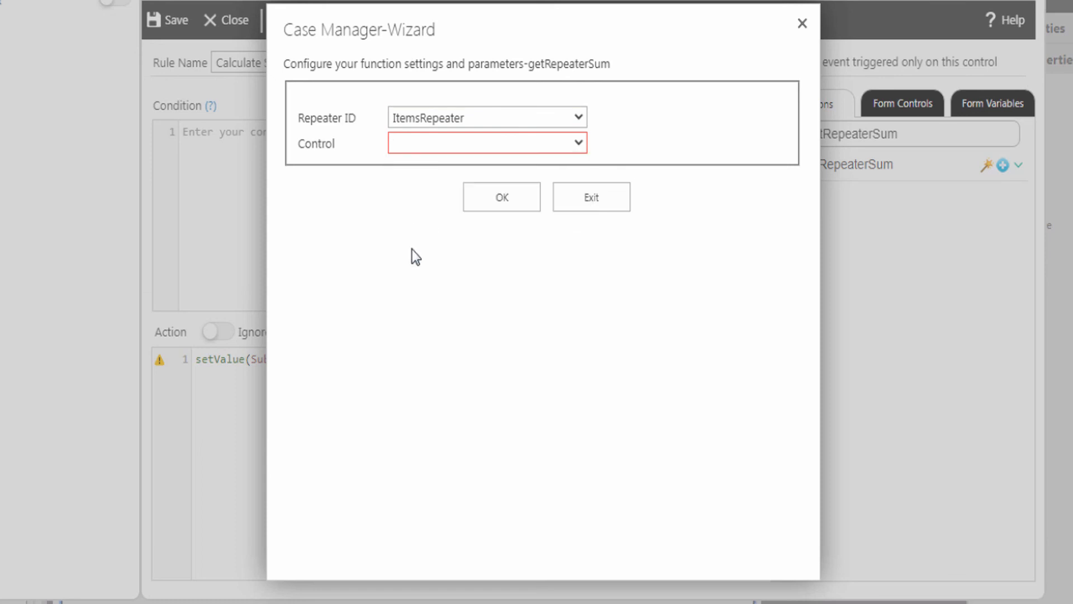
pyautogui.click(508, 201)
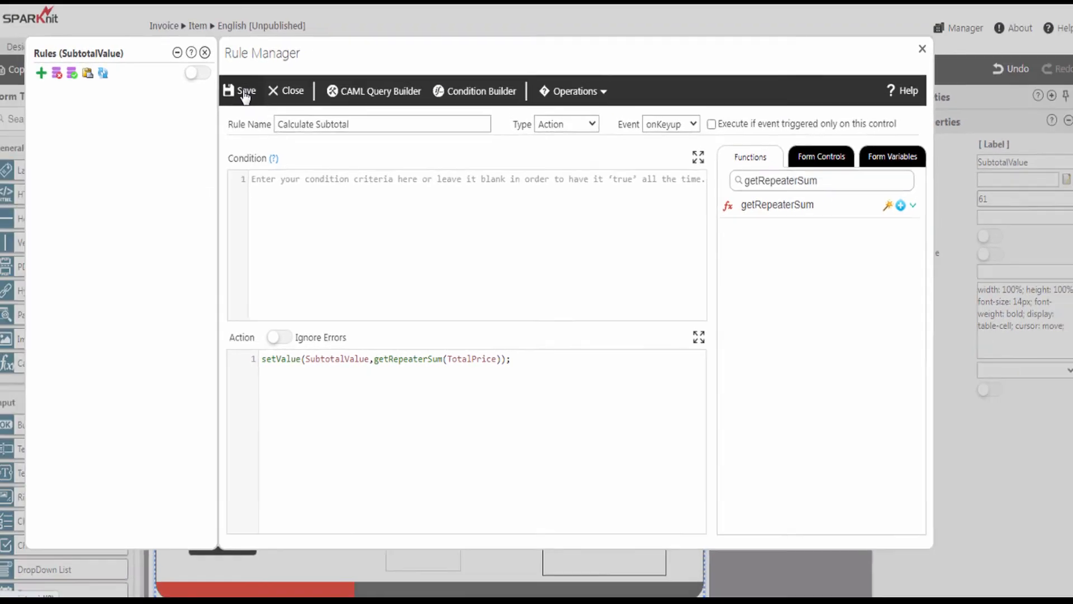
pyautogui.click(175, 22)
# Step: Add a new control rule on the taxValue label beside Tax: Vat 16%
pyautogui.click(211, 59)
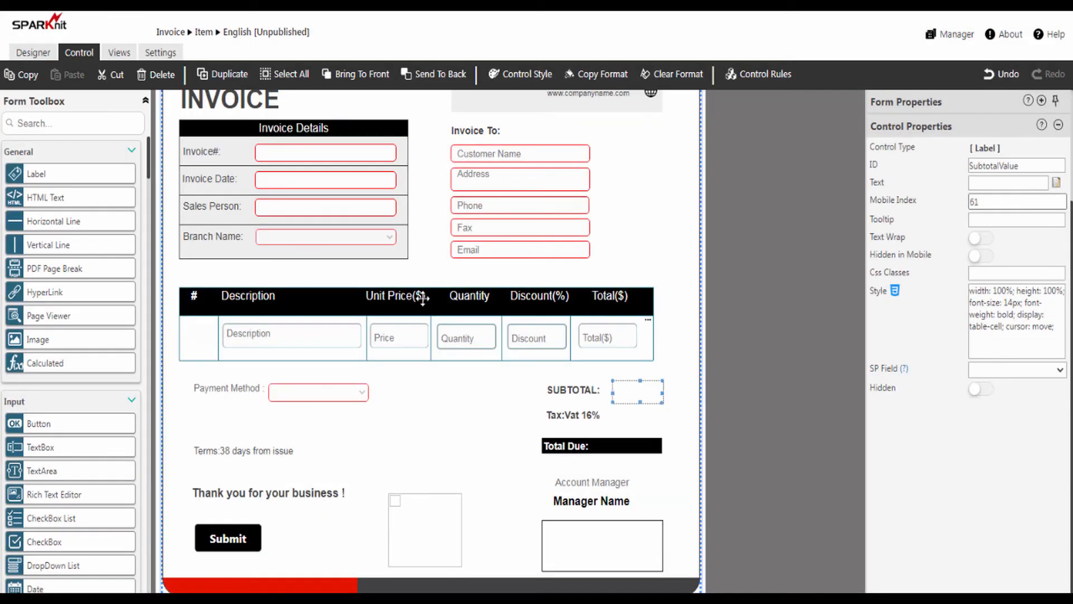
pyautogui.click(634, 416)
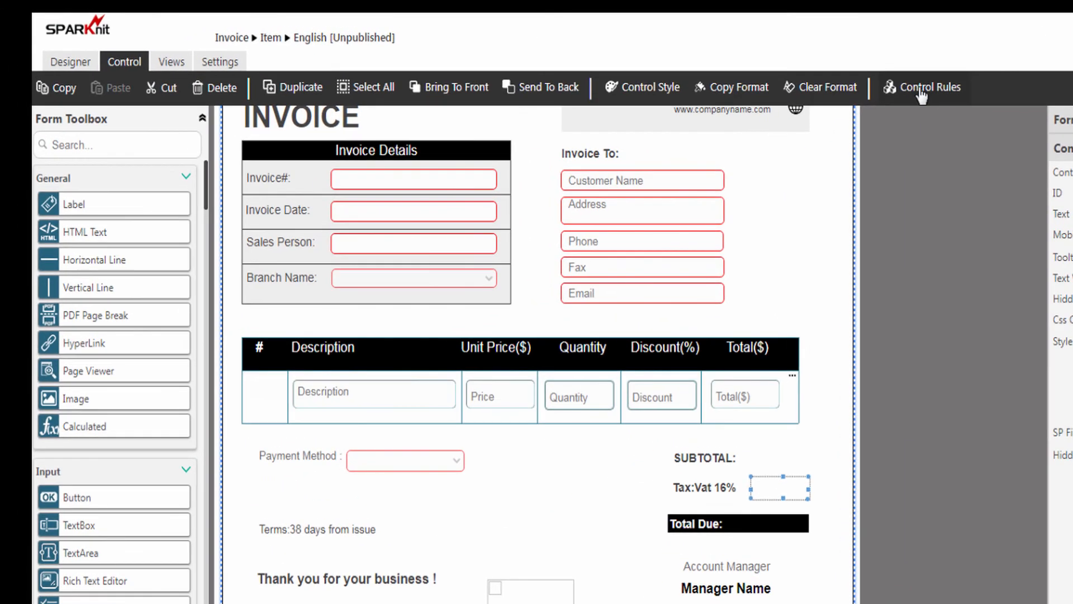
pyautogui.click(735, 75)
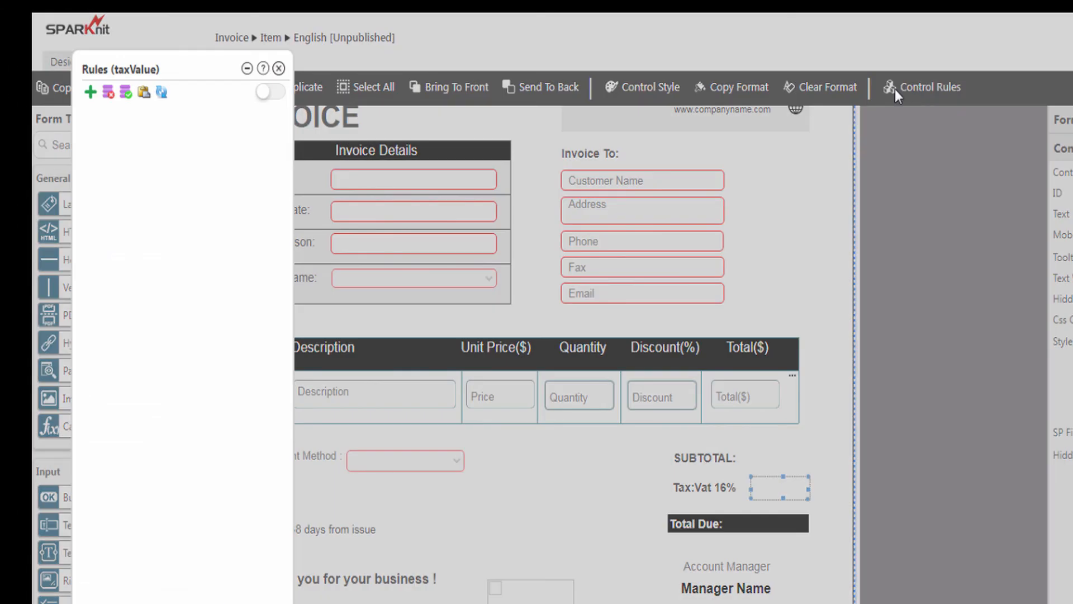
pyautogui.click(90, 93)
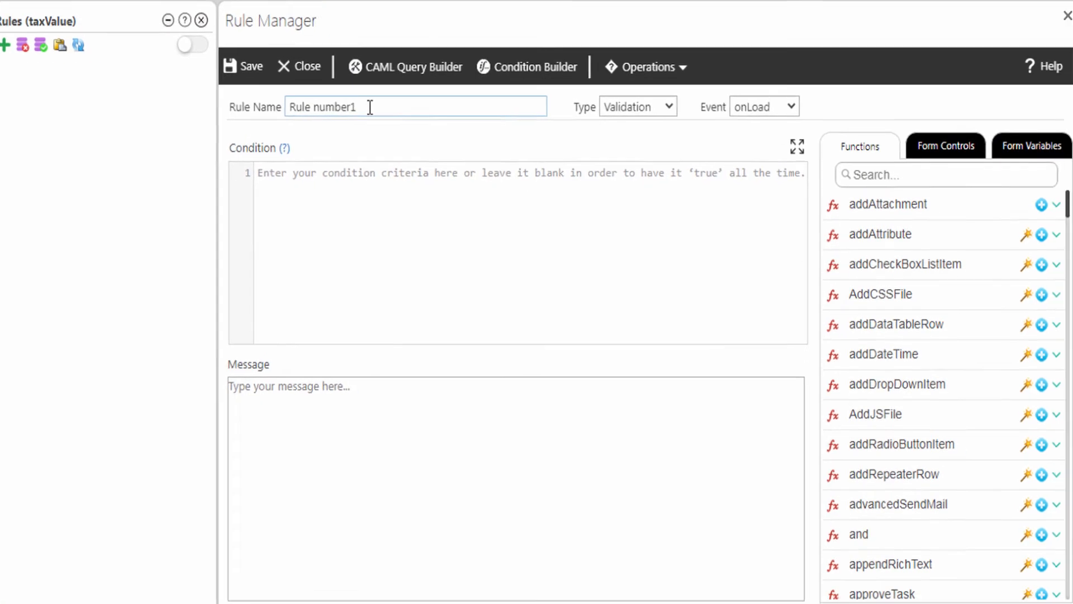
# Step: Name the rule 'Calculate Tax' and make it an Action rule firing onKeyup
pyautogui.moveTo(422, 147); pyautogui.dragTo(389, 147)
pyautogui.moveTo(244, 64); pyautogui.dragTo(216, 64)
pyautogui.write('Calculate Tax')
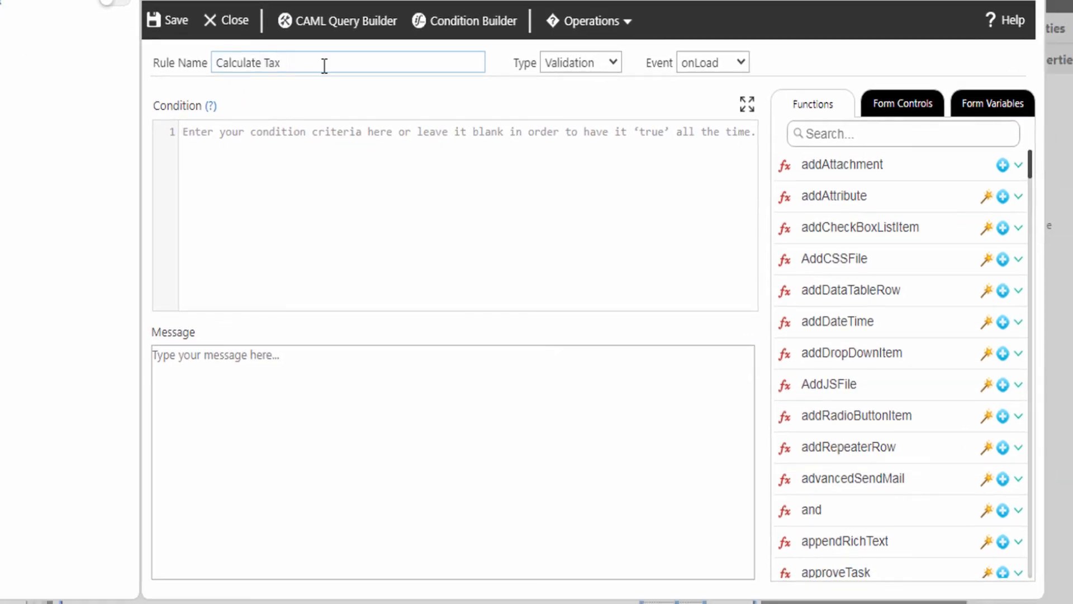
pyautogui.click(544, 66)
pyautogui.click(564, 97)
pyautogui.click(711, 62)
pyautogui.click(702, 136)
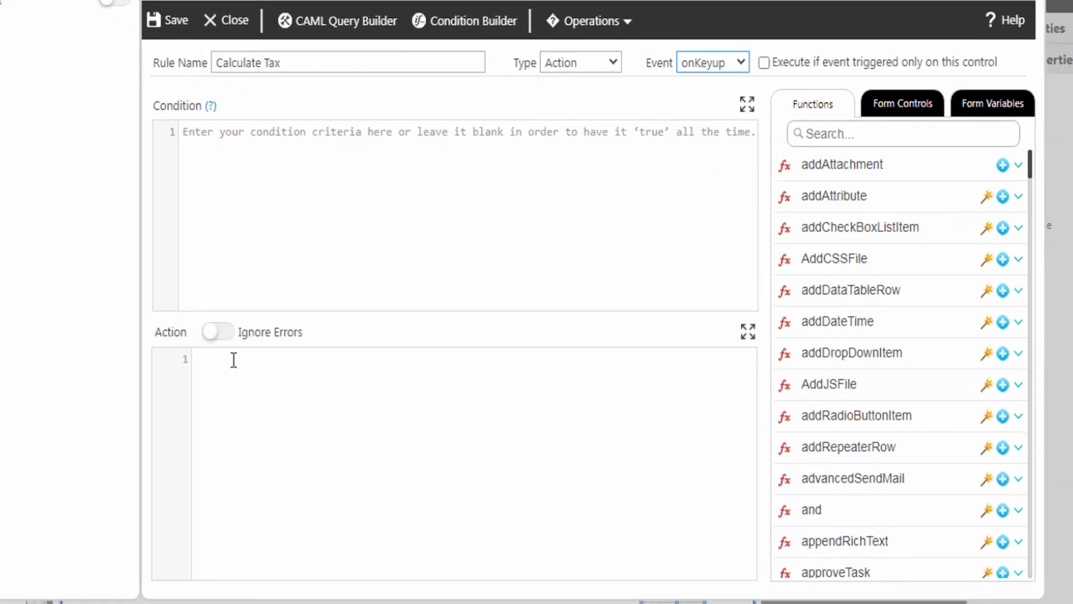
# Step: Insert a setValue action that targets the taxValue control
pyautogui.click(814, 134)
pyautogui.write('setv')
pyautogui.click(1004, 166)
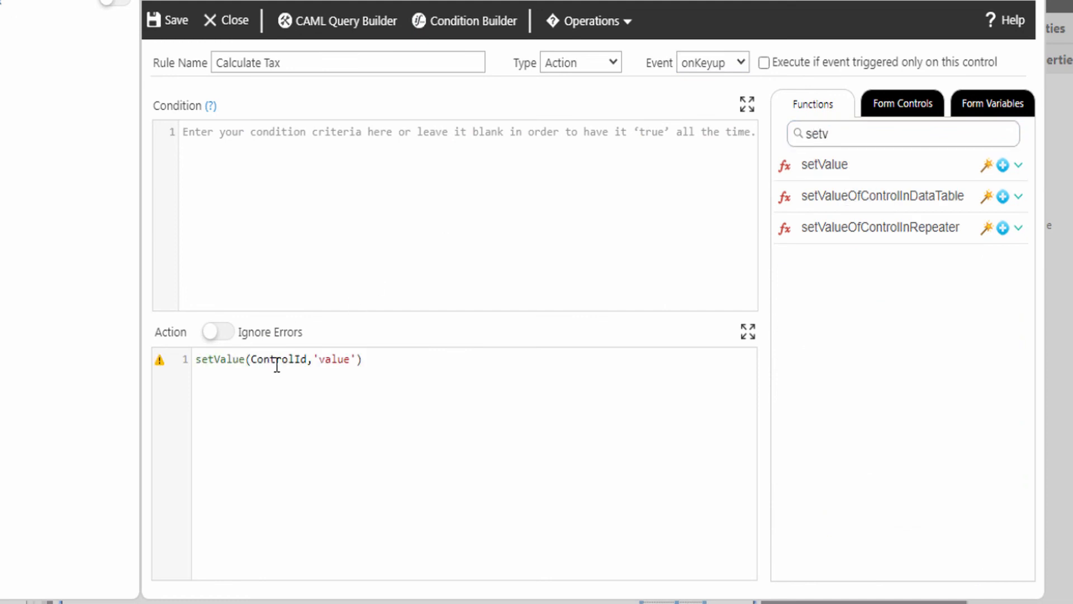
pyautogui.doubleClick(277, 364)
pyautogui.click(922, 108)
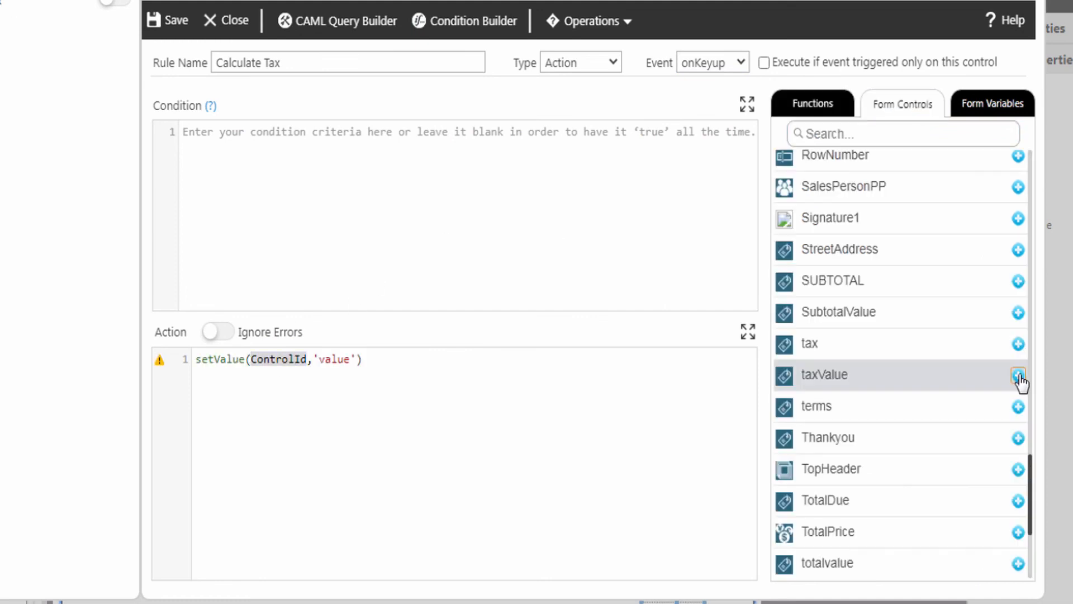
pyautogui.click(1019, 375)
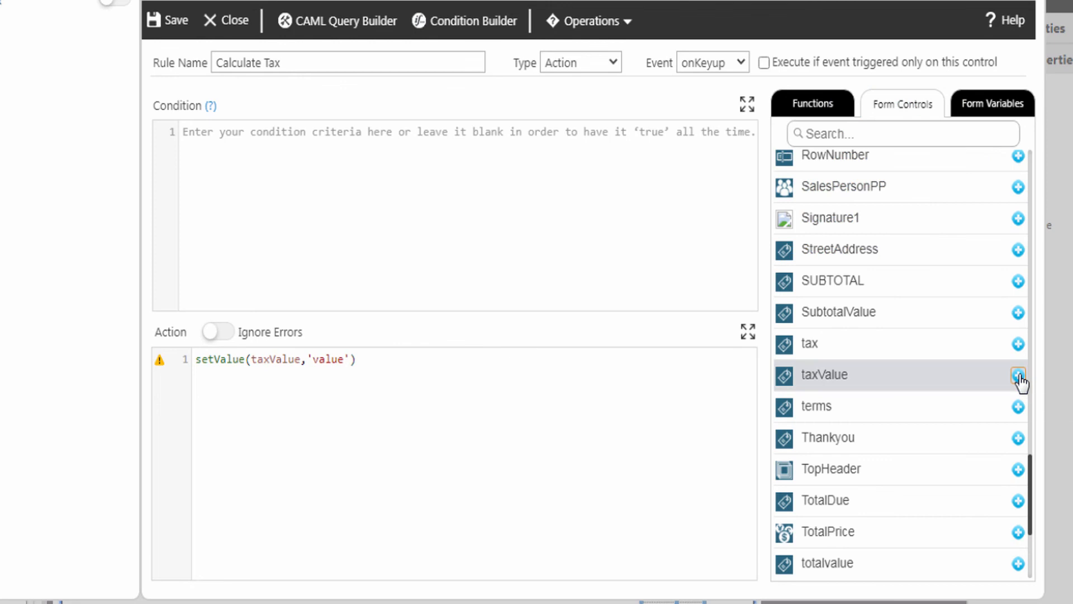
# Step: Set the value to math(SubtotalValue*0.16), then save the rule and close the Rules panel
pyautogui.doubleClick(338, 359)
pyautogui.click(812, 108)
pyautogui.write('math')
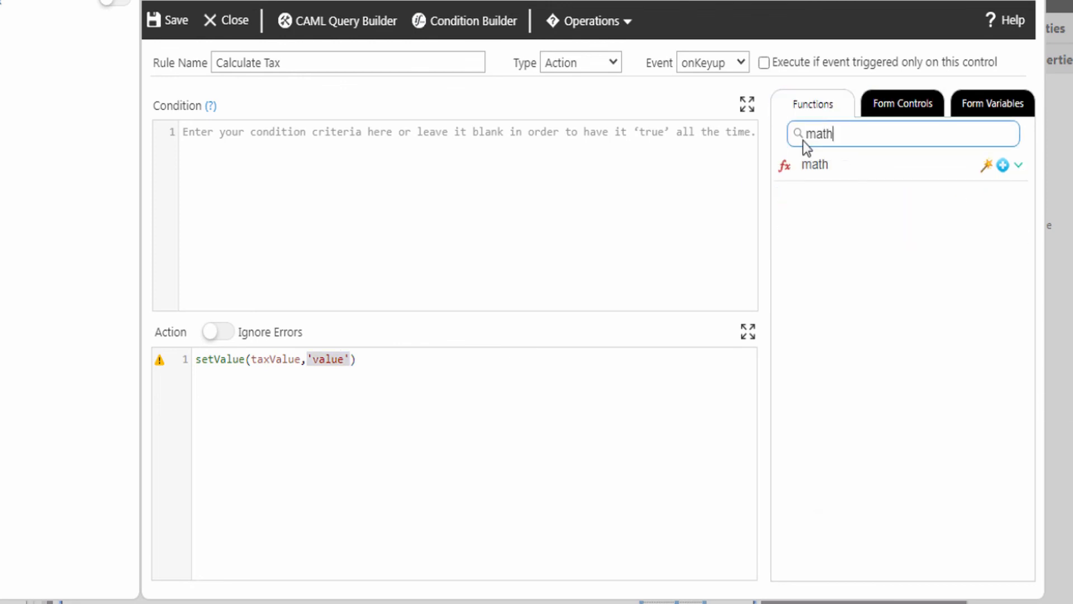
pyautogui.click(1002, 165)
pyautogui.click(909, 109)
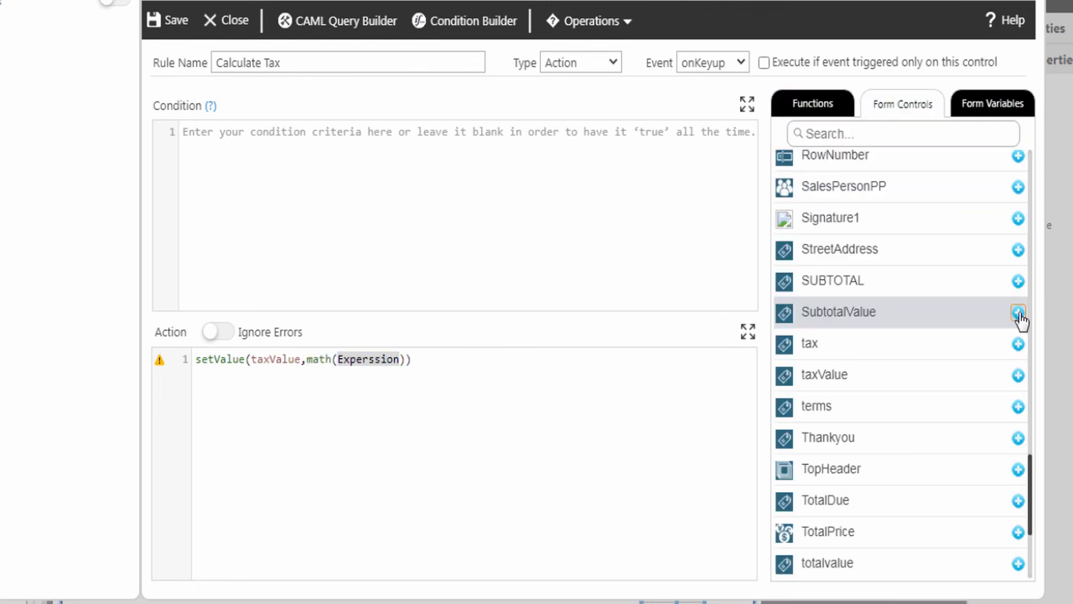
pyautogui.click(1019, 311)
pyautogui.write('*0.16')
pyautogui.click(479, 359)
pyautogui.write(';')
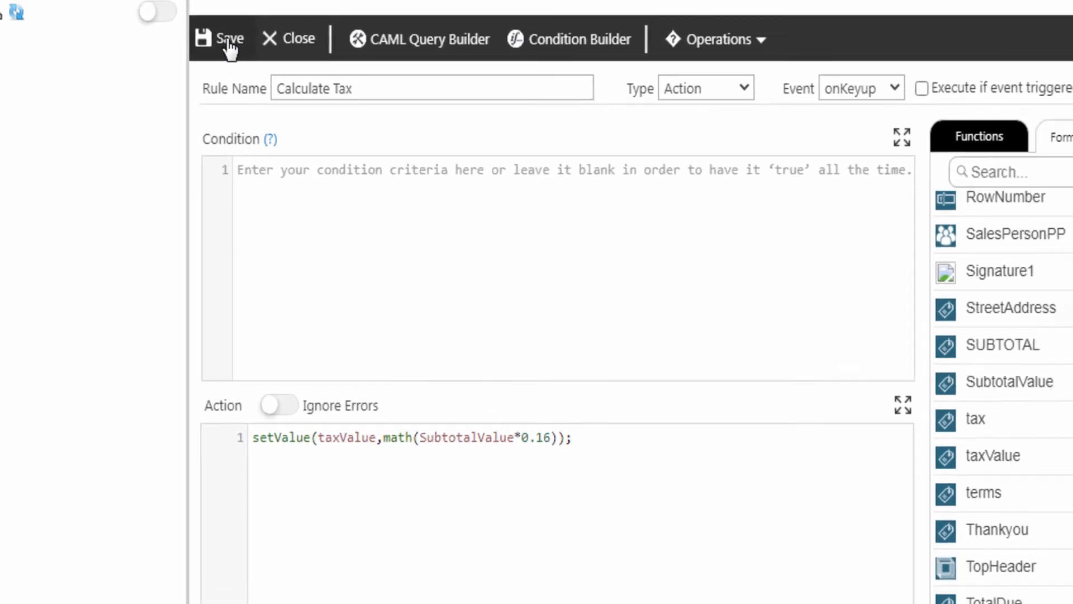
pyautogui.click(224, 34)
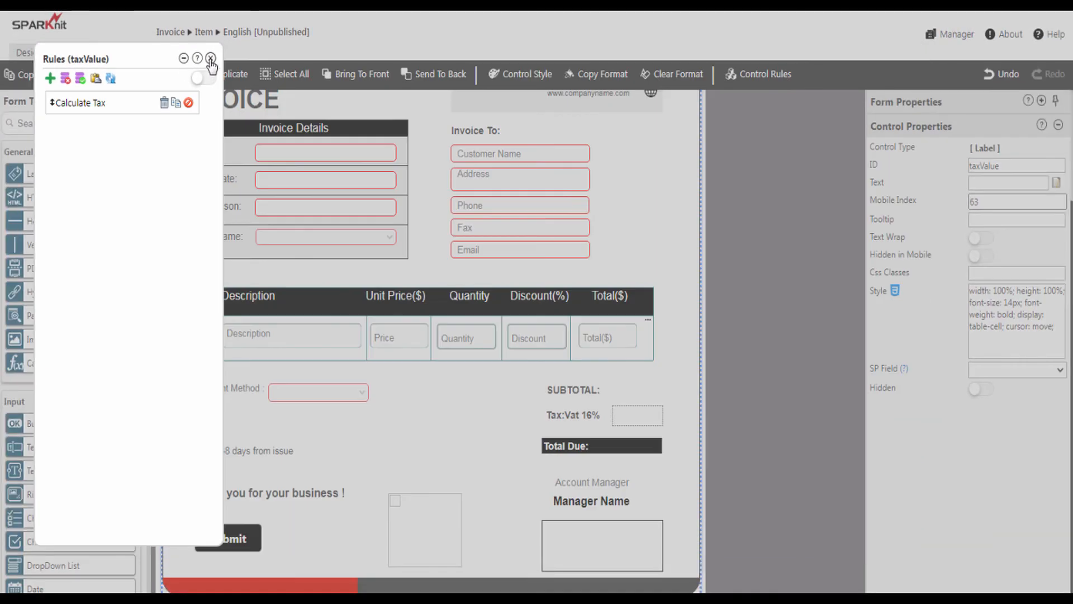
pyautogui.click(211, 59)
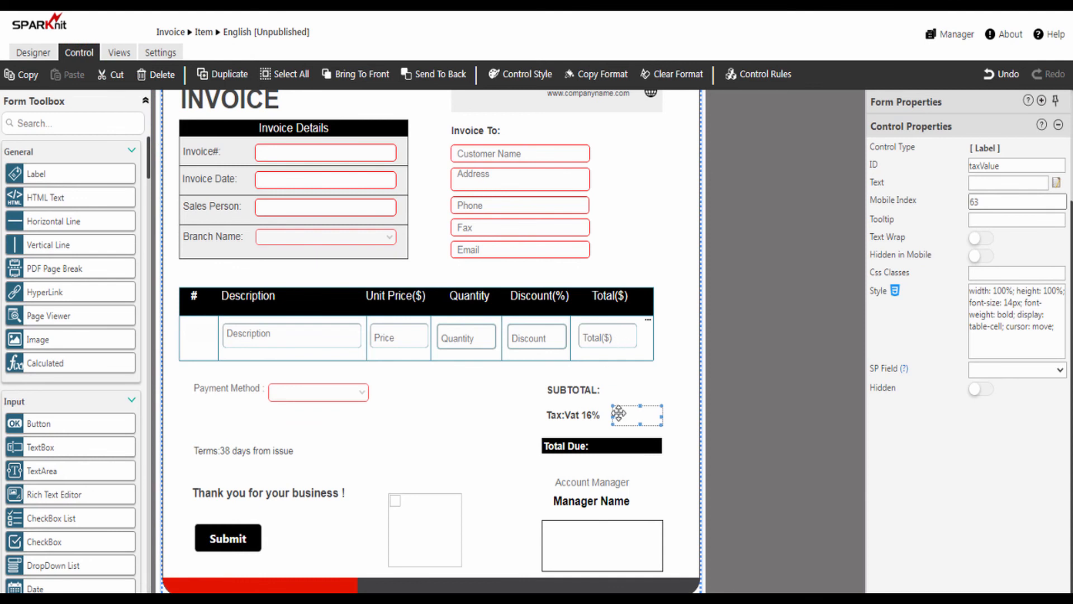
# Step: Add a rule named 'CalculateTotalDue' on the Total Due value as an Action rule firing onKeyup
pyautogui.click(626, 446)
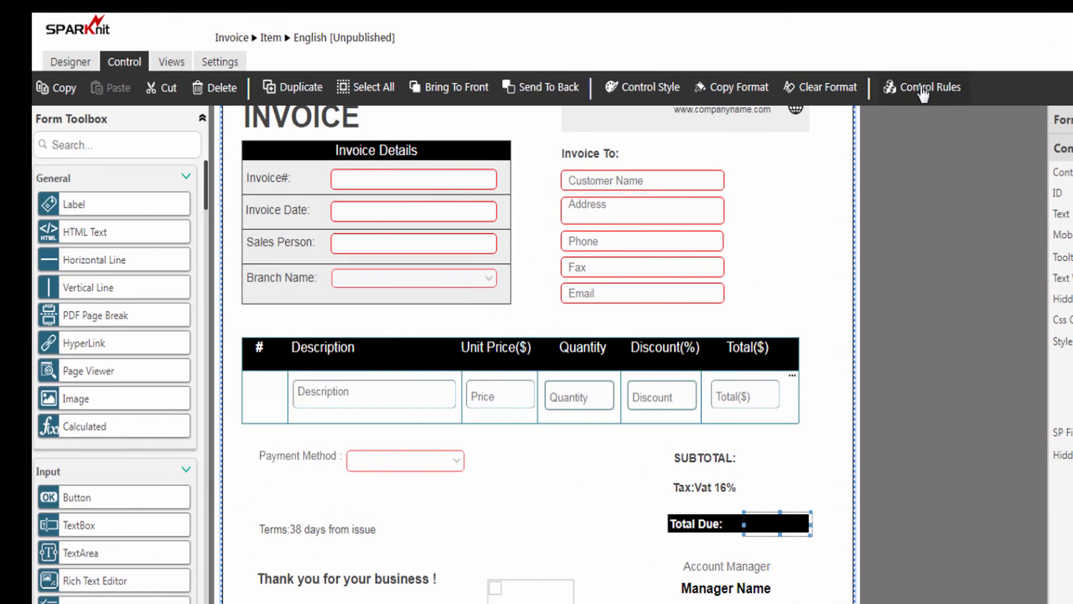
pyautogui.click(765, 74)
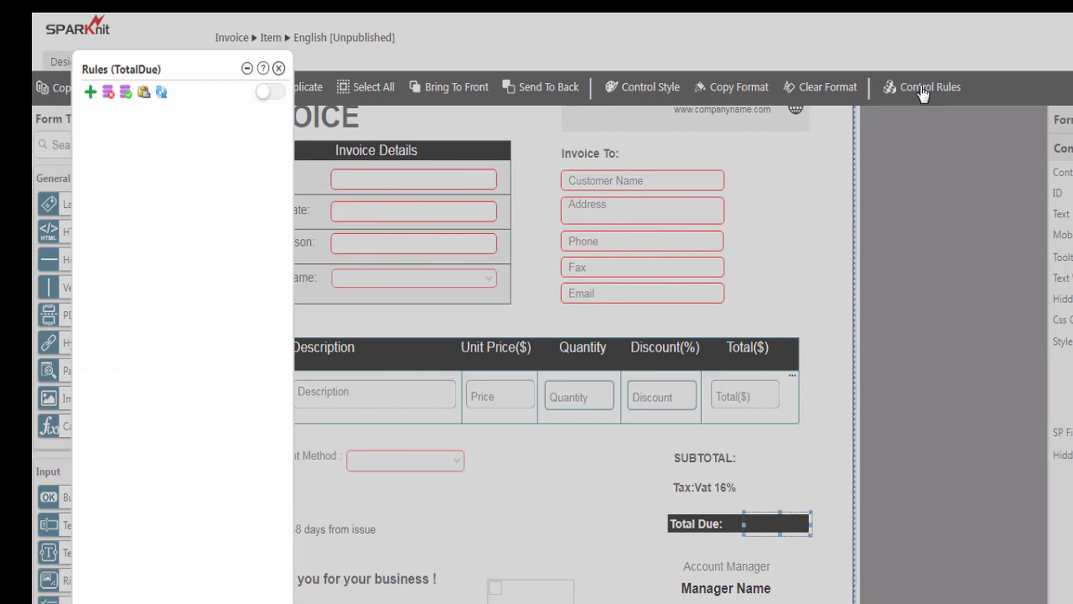
pyautogui.click(91, 93)
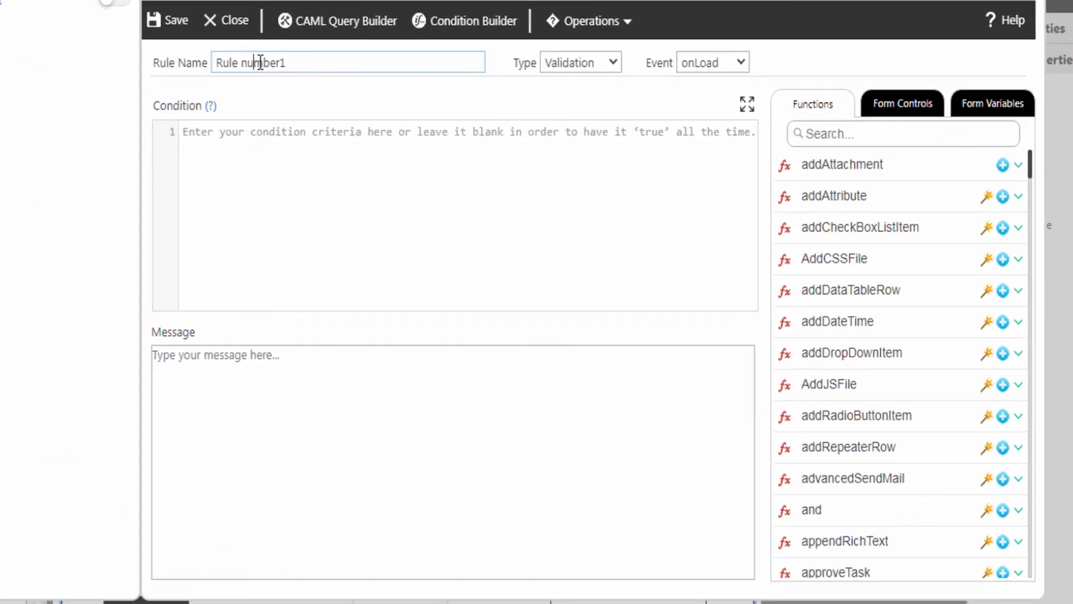
pyautogui.tripleClick(260, 62)
pyautogui.write('CalculateTotalDue')
pyautogui.click(581, 63)
pyautogui.click(562, 96)
pyautogui.click(709, 65)
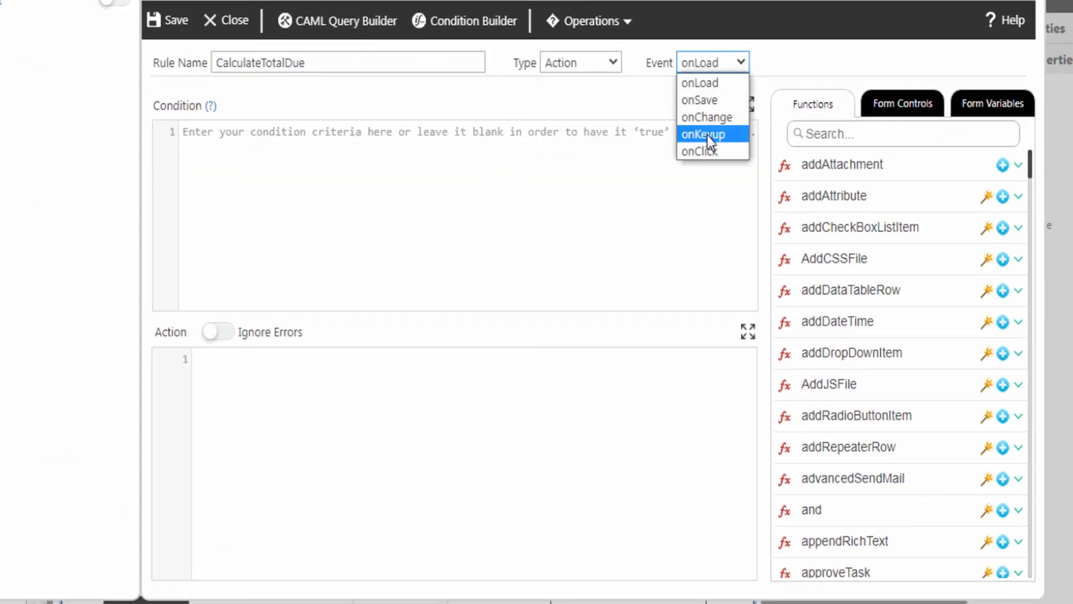
pyautogui.click(707, 135)
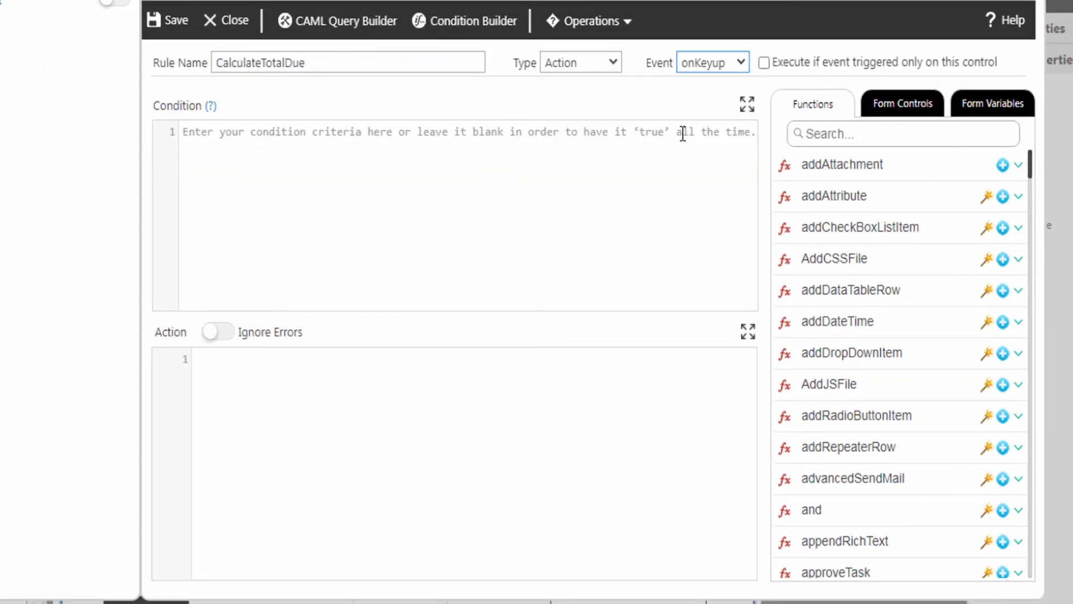
# Step: Insert a setValue action that targets the TotalDue control
pyautogui.click(240, 365)
pyautogui.click(820, 133)
pyautogui.write('setv')
pyautogui.click(1003, 166)
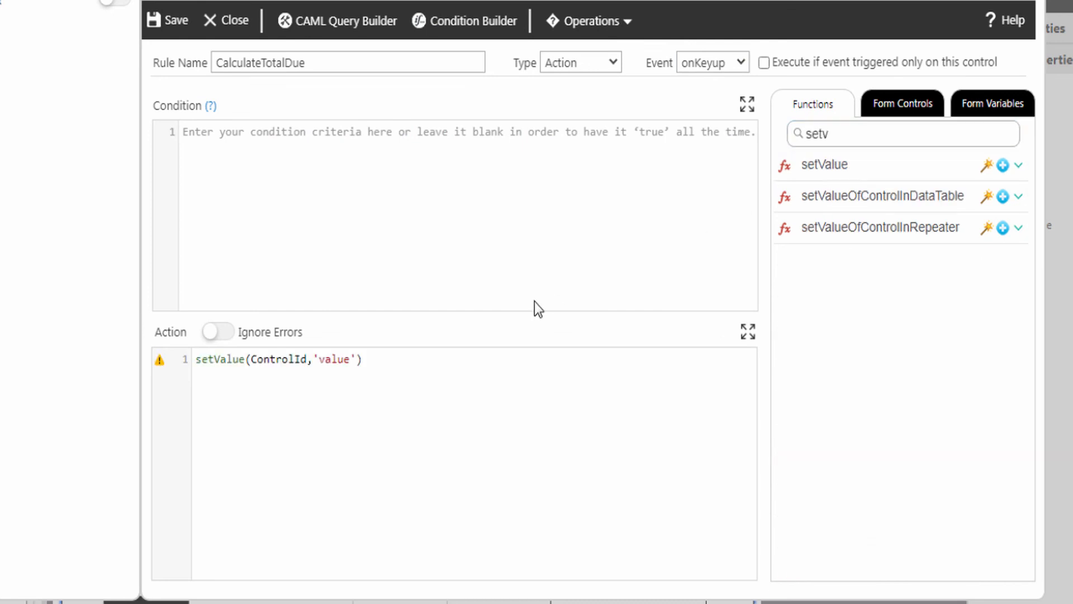
pyautogui.doubleClick(289, 359)
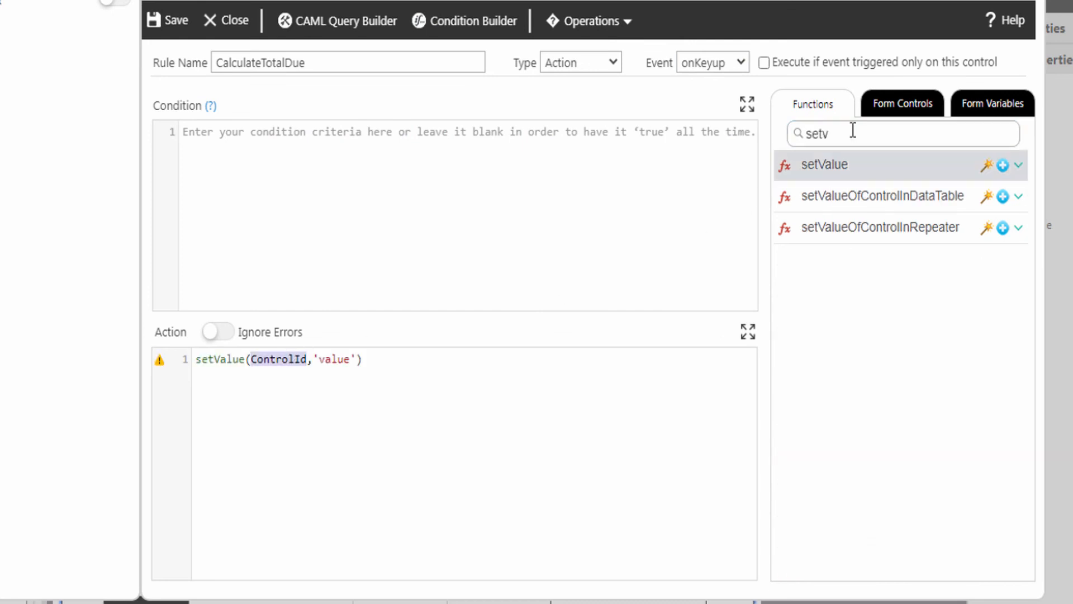
pyautogui.click(886, 104)
pyautogui.click(1019, 381)
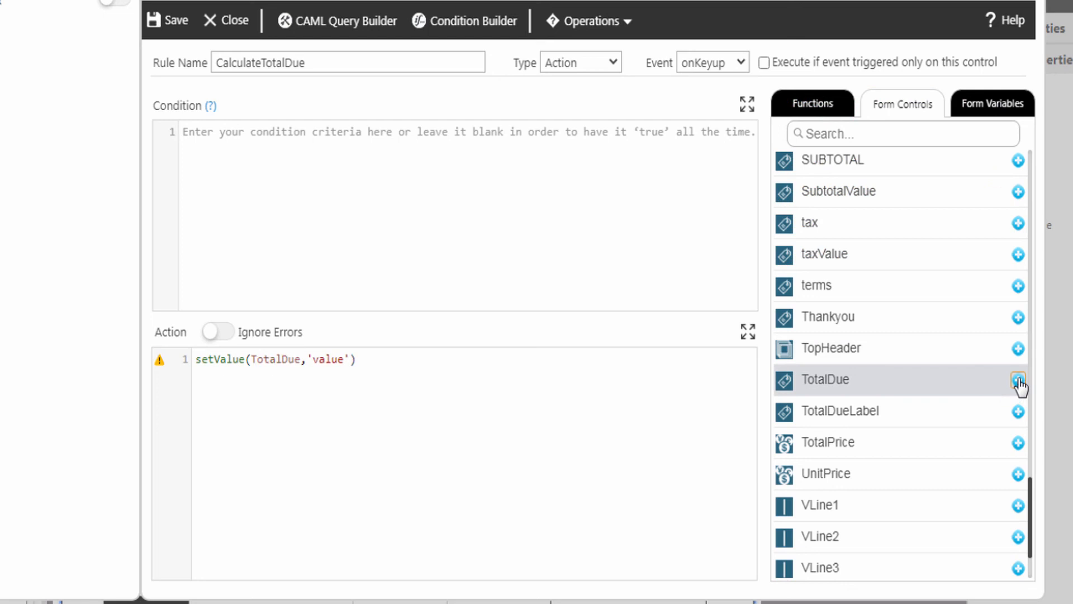
# Step: Set the value to ' $ '+ math(SubtotalValue+taxValue); and save the rule
pyautogui.doubleClick(316, 359)
pyautogui.write("$ '+")
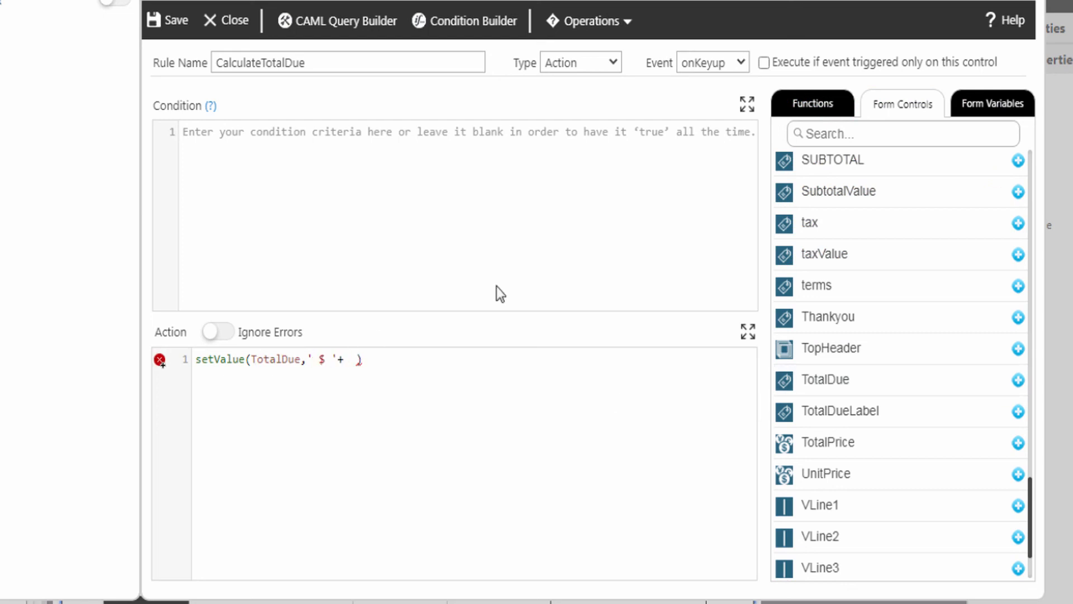
pyautogui.click(794, 112)
pyautogui.write('math')
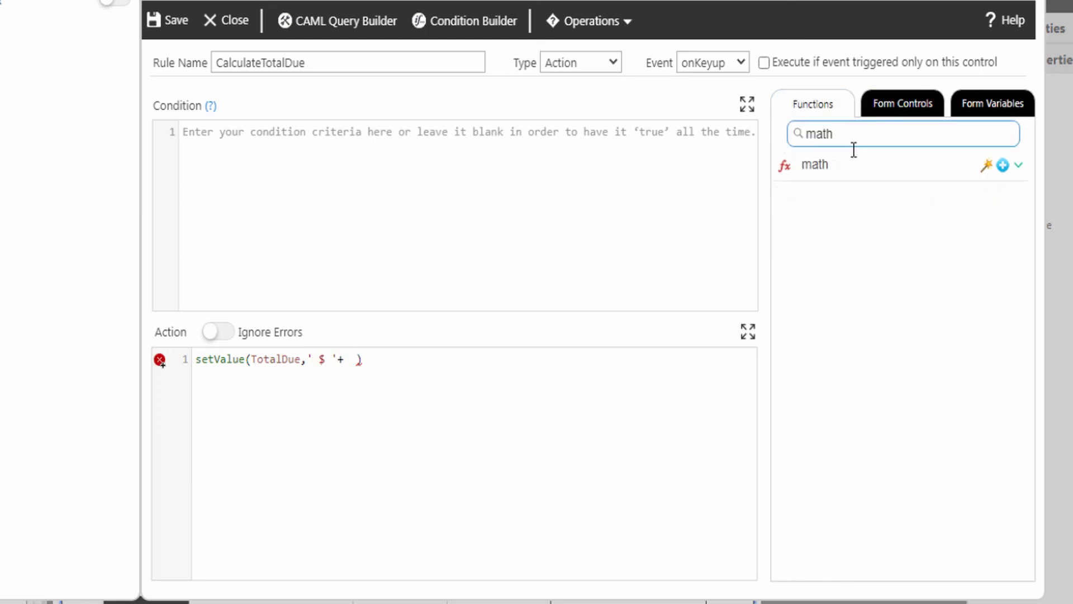
pyautogui.click(1003, 165)
pyautogui.click(898, 112)
pyautogui.click(1019, 192)
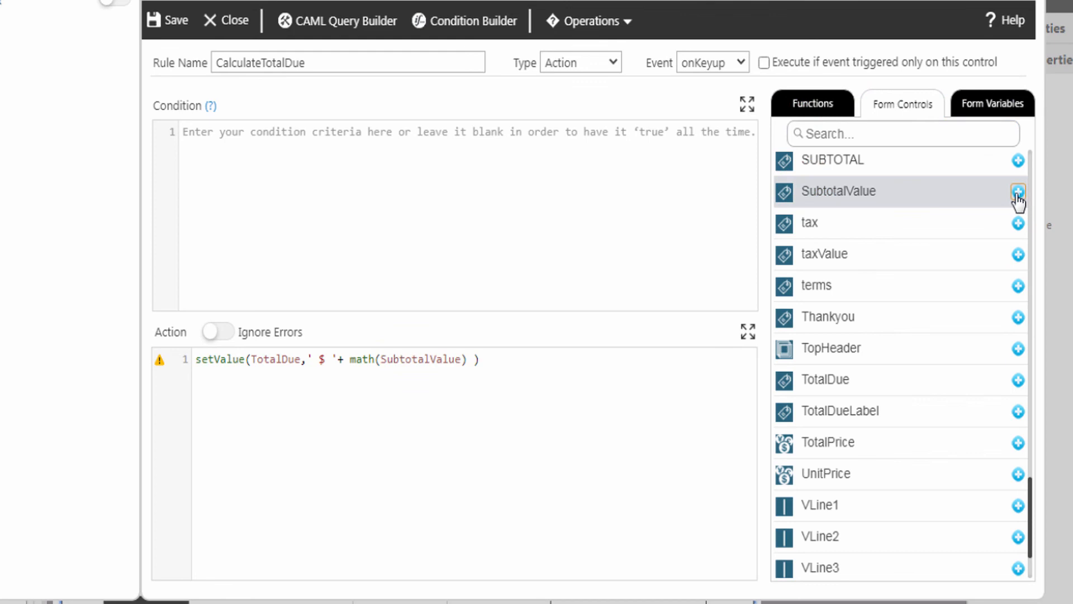
pyautogui.write('+')
pyautogui.click(1018, 255)
pyautogui.click(538, 359)
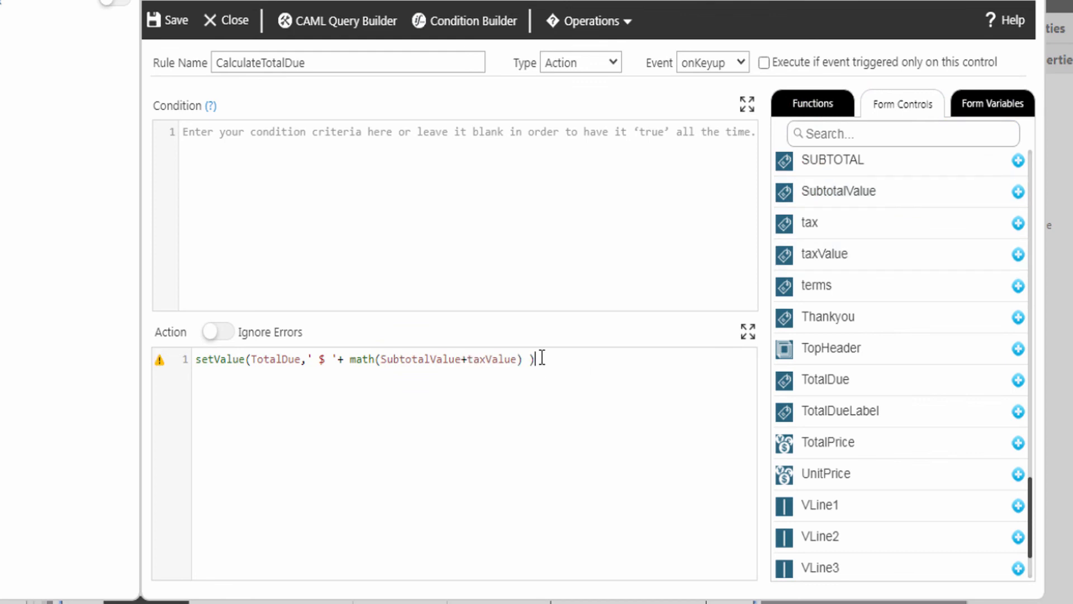
pyautogui.write(';')
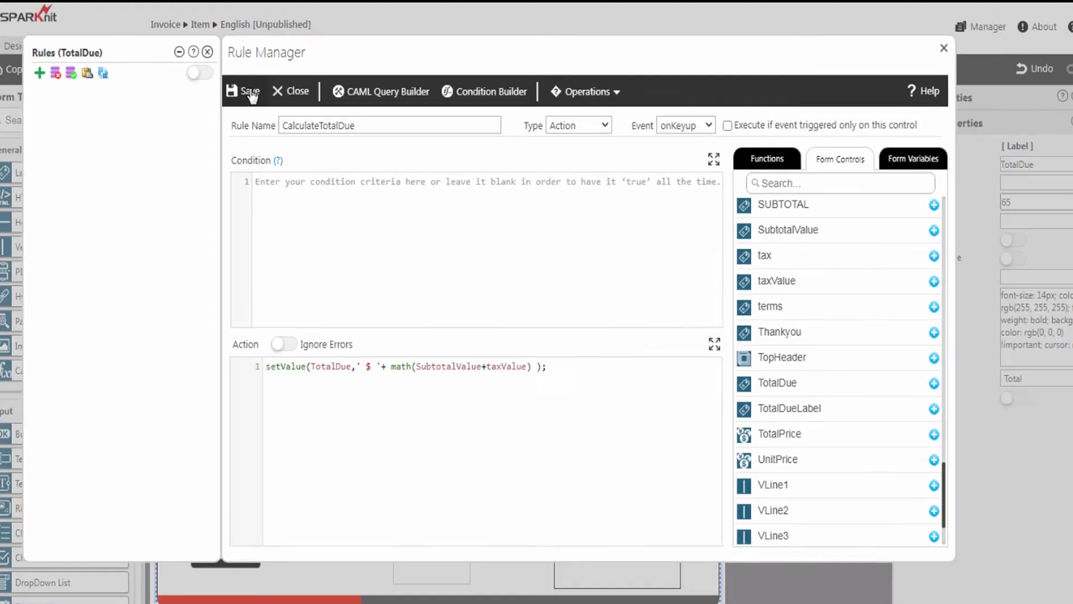
pyautogui.click(232, 28)
# Step: Close the TotalDue rules, publish the invoice form from the Designer tab, and return to the Invoice list
pyautogui.click(210, 58)
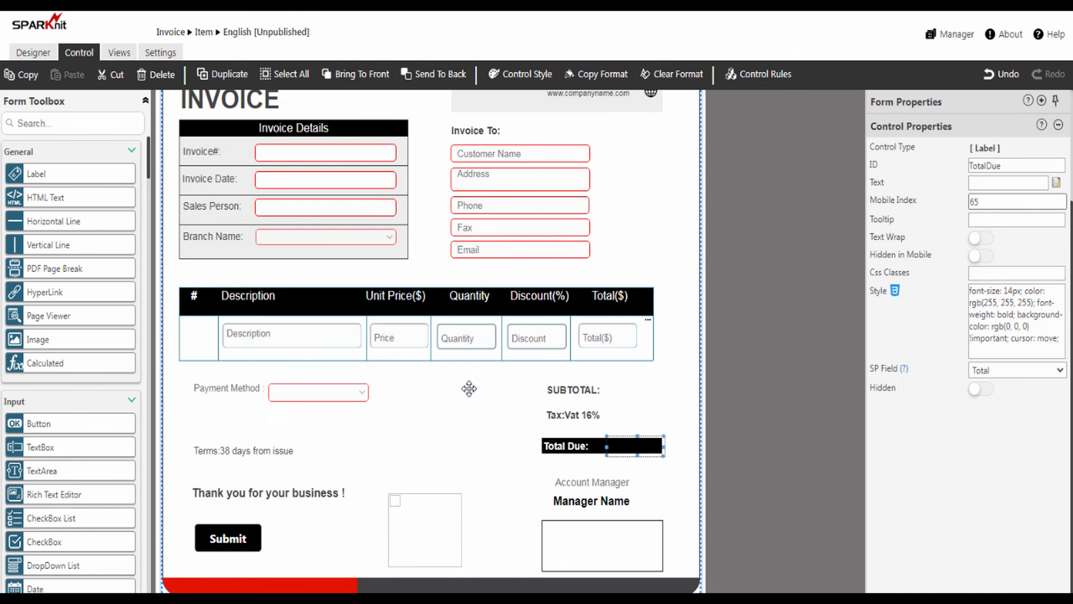
pyautogui.scroll(3, 401, 232)
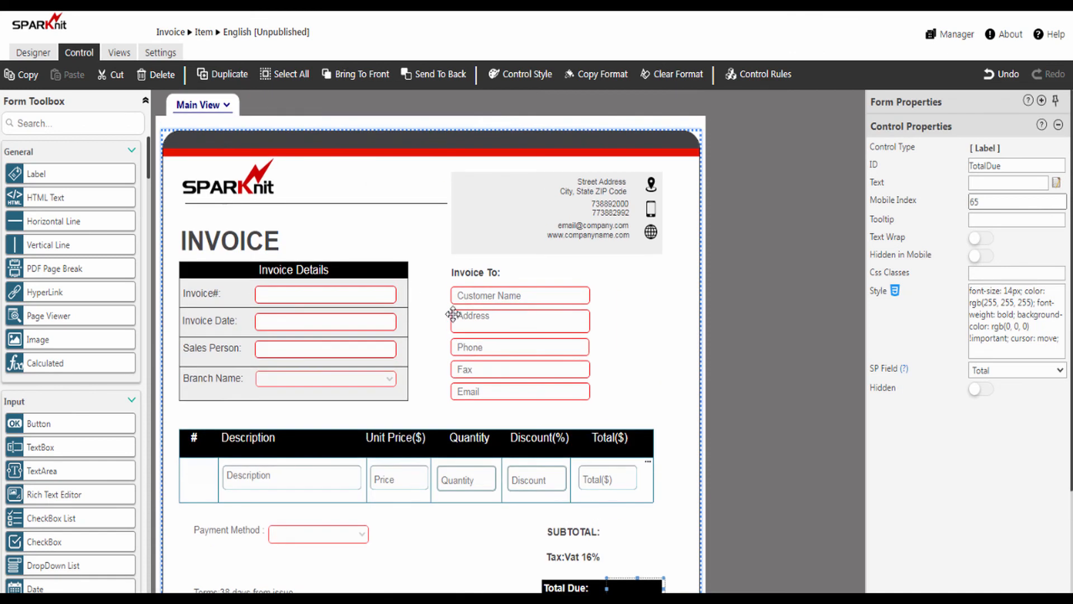
pyautogui.click(31, 54)
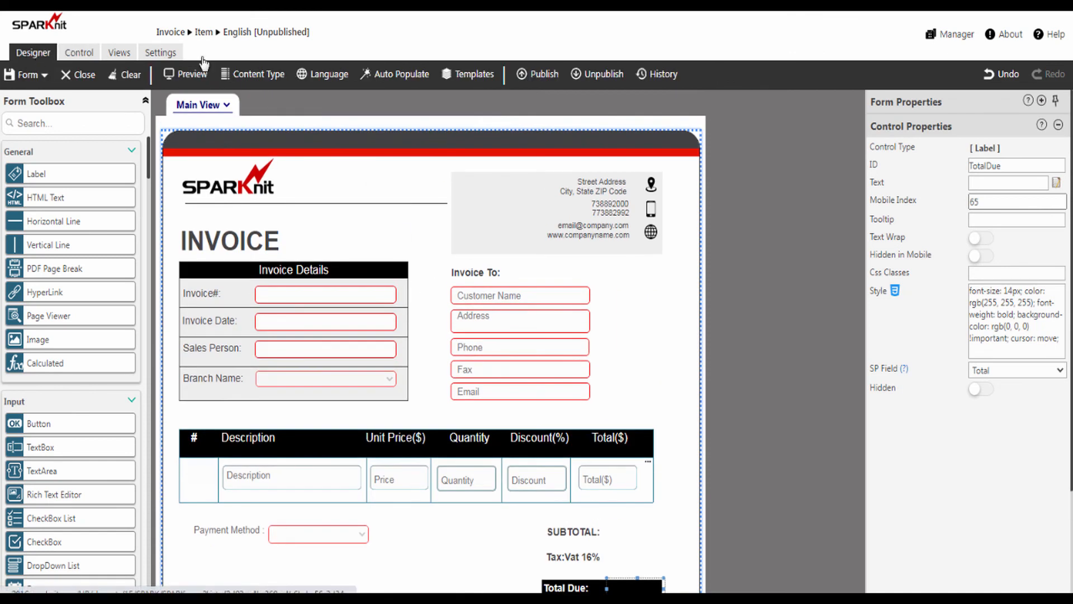
pyautogui.click(537, 75)
pyautogui.click(511, 353)
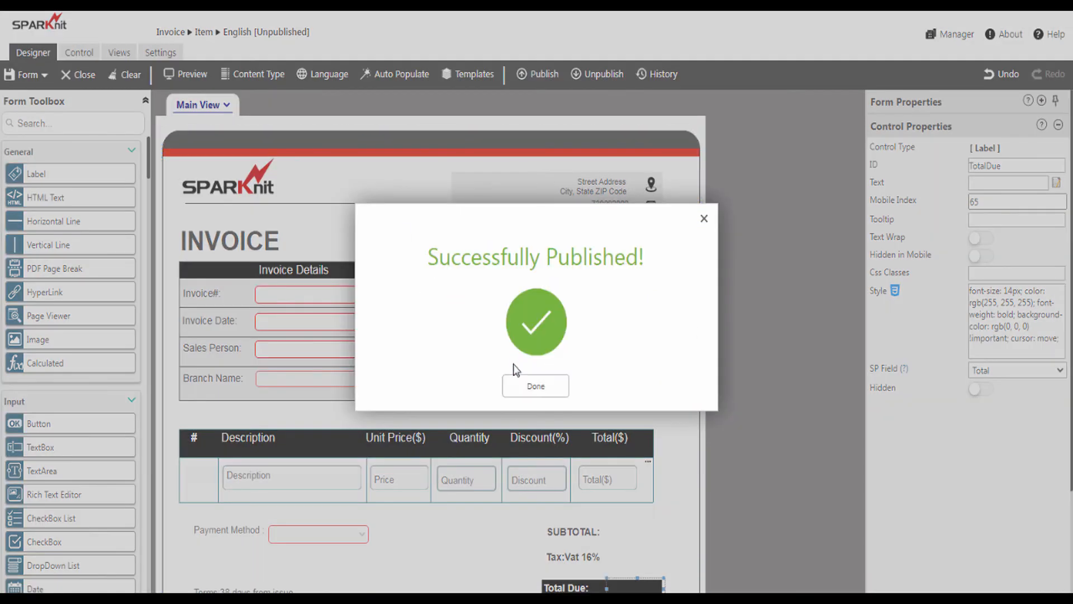
pyautogui.click(528, 390)
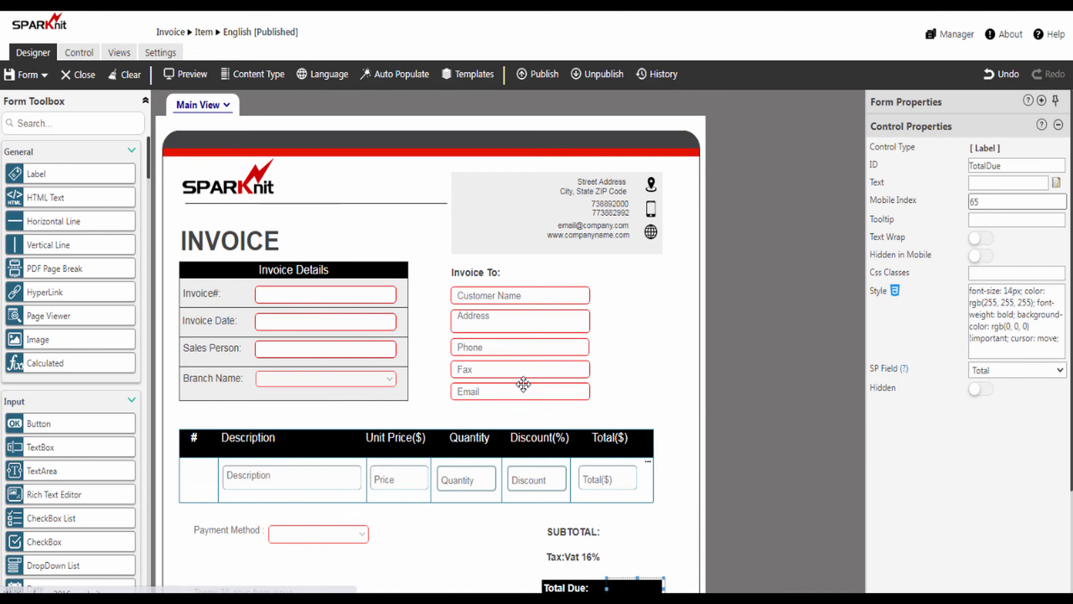
pyautogui.click(173, 33)
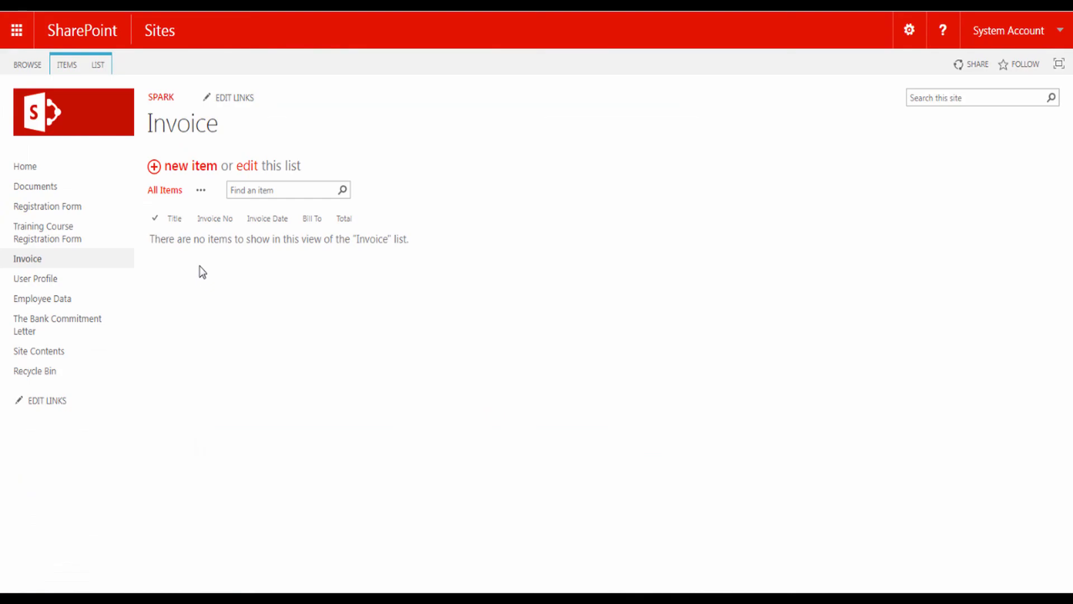
# Step: Start a new invoice and fill in the customer's name, address, phone, fax and e-mail
pyautogui.click(184, 170)
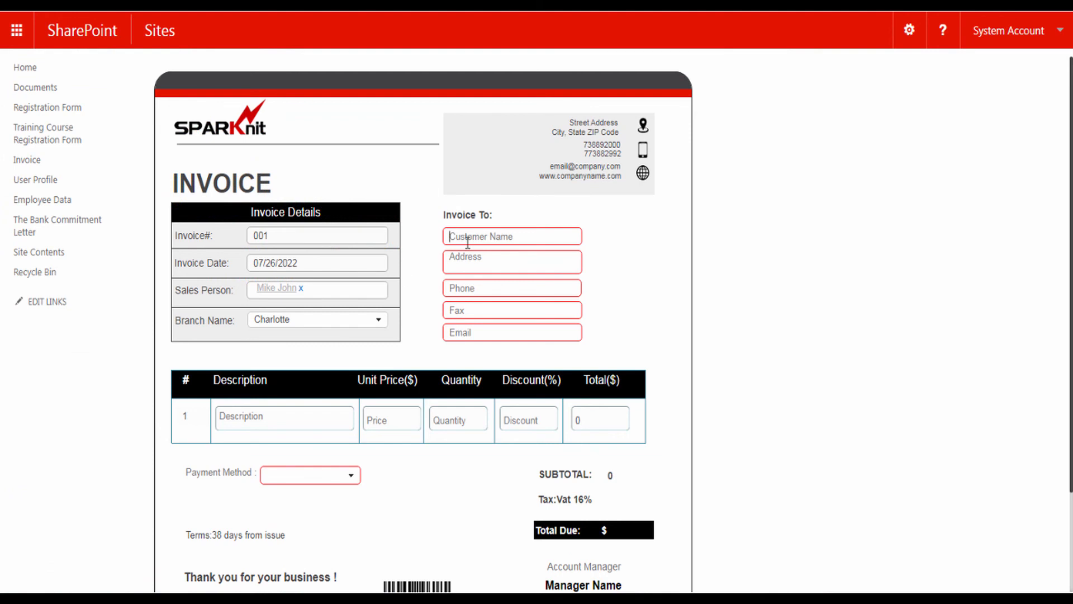
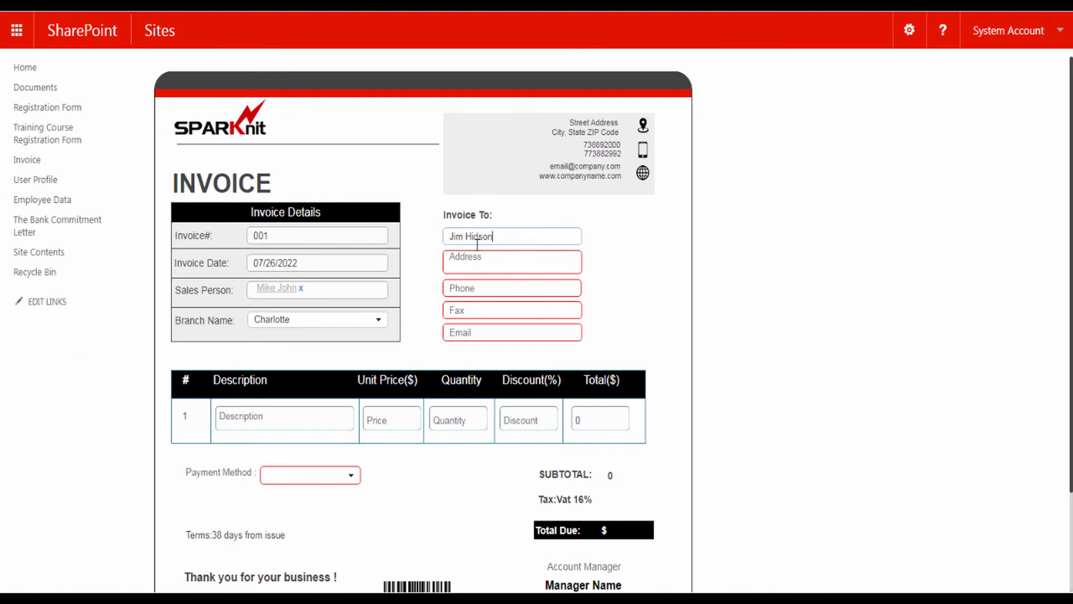
pyautogui.click(463, 258)
pyautogui.click(468, 289)
pyautogui.write('(704)555-1233')
pyautogui.click(467, 311)
pyautogui.write('(704)555-1233')
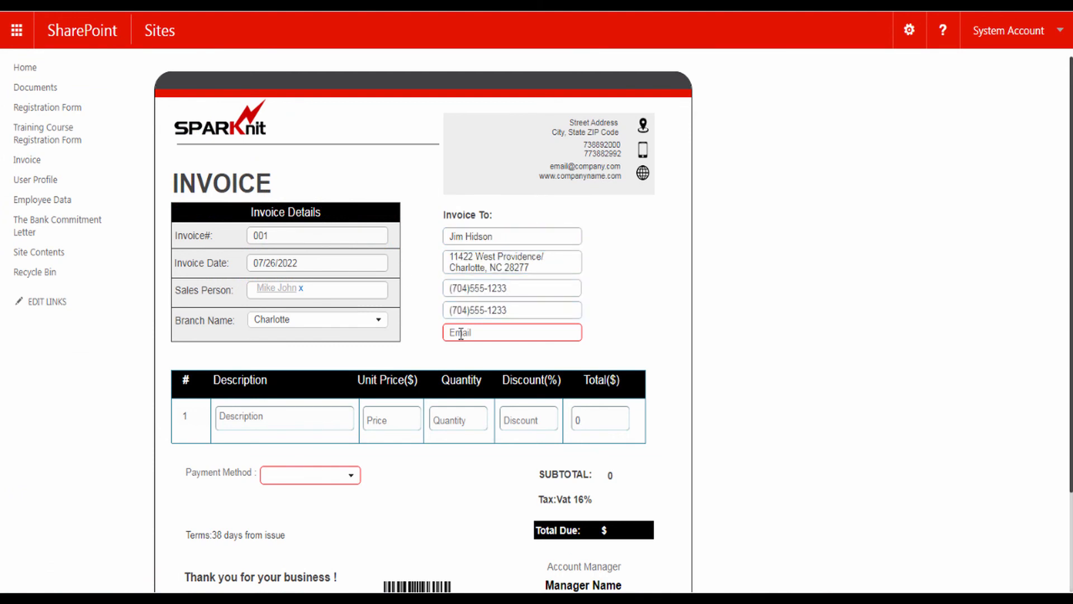
pyautogui.click(461, 333)
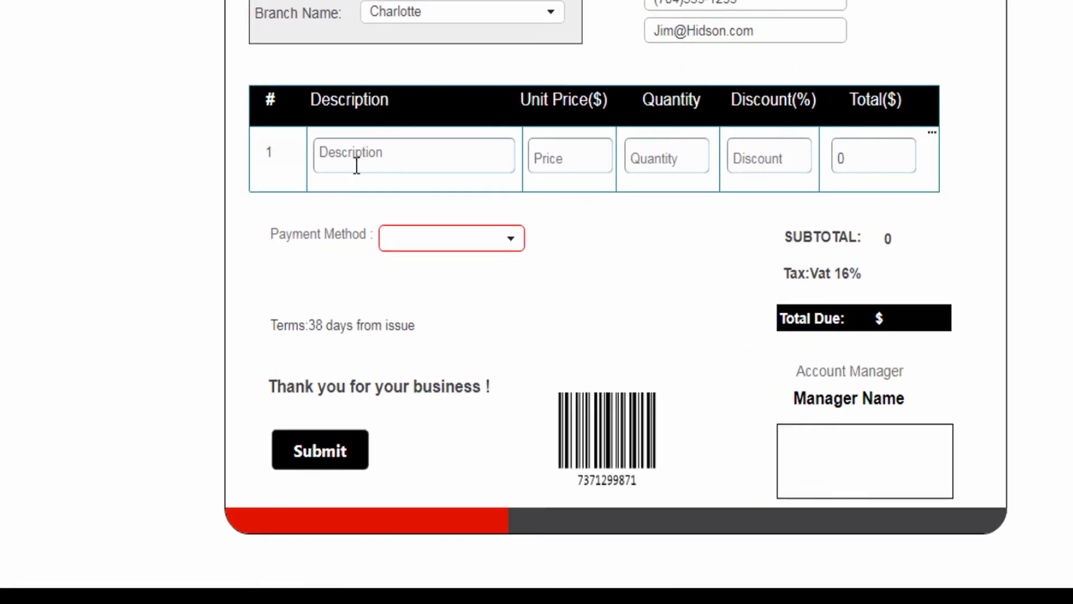
# Step: Enter line 1 as Microsoft Keyboard at $150.00, quantity 1
pyautogui.click(350, 157)
pyautogui.write('Microsoft Keyboard ')
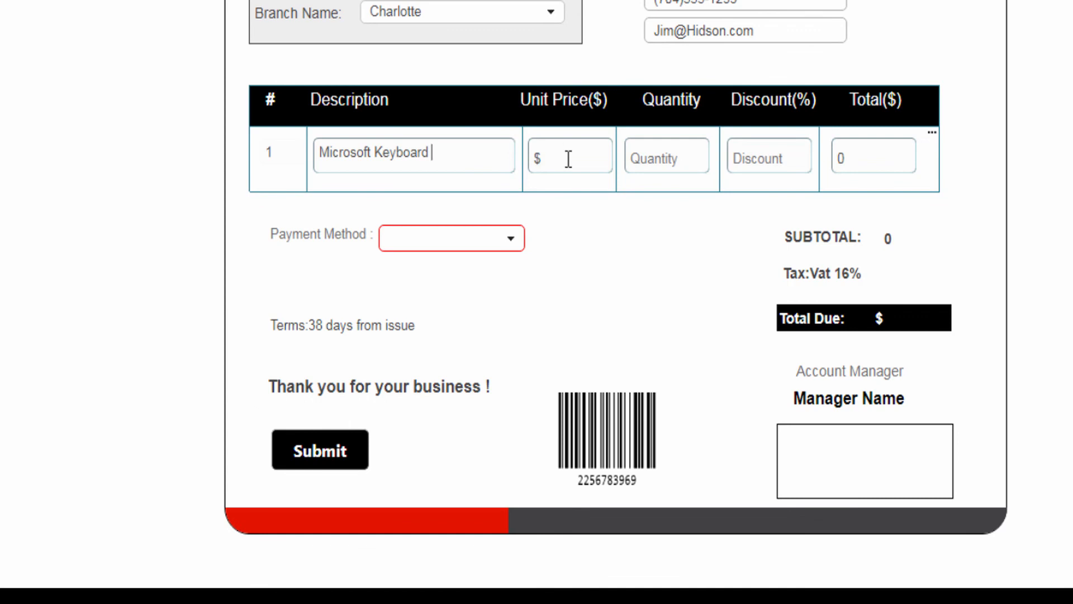
pyautogui.write('150')
pyautogui.click(647, 162)
pyautogui.write('1')
pyautogui.write('0')
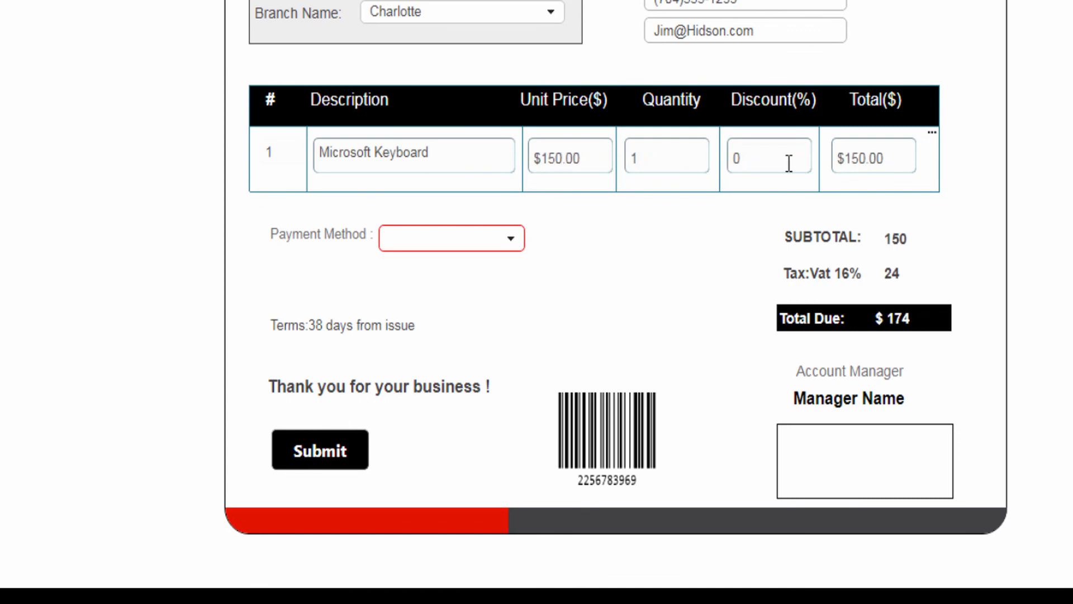
# Step: Add a second row: Printer HP, price 600, quantity 1, discount 0
pyautogui.click(933, 136)
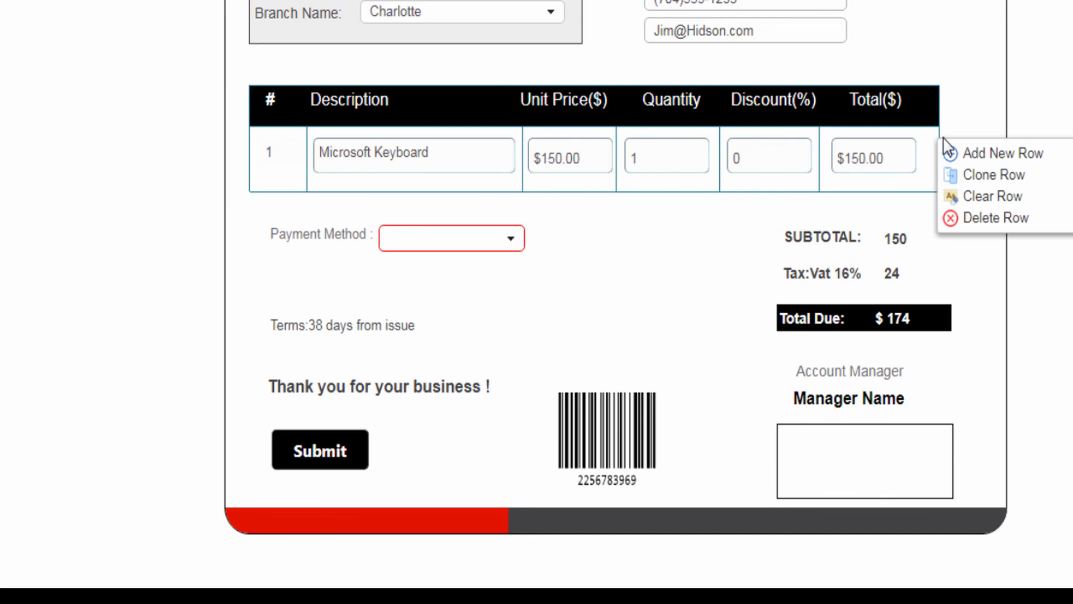
pyautogui.click(957, 152)
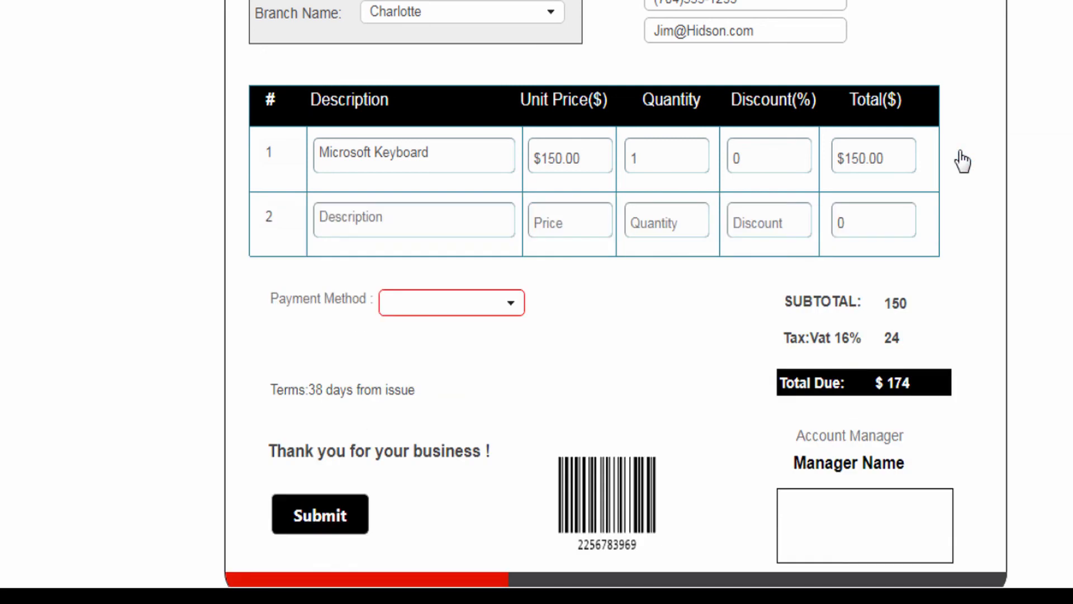
pyautogui.click(423, 218)
pyautogui.write('Printer HP')
pyautogui.click(536, 219)
pyautogui.write('600')
pyautogui.click(649, 218)
pyautogui.write('1')
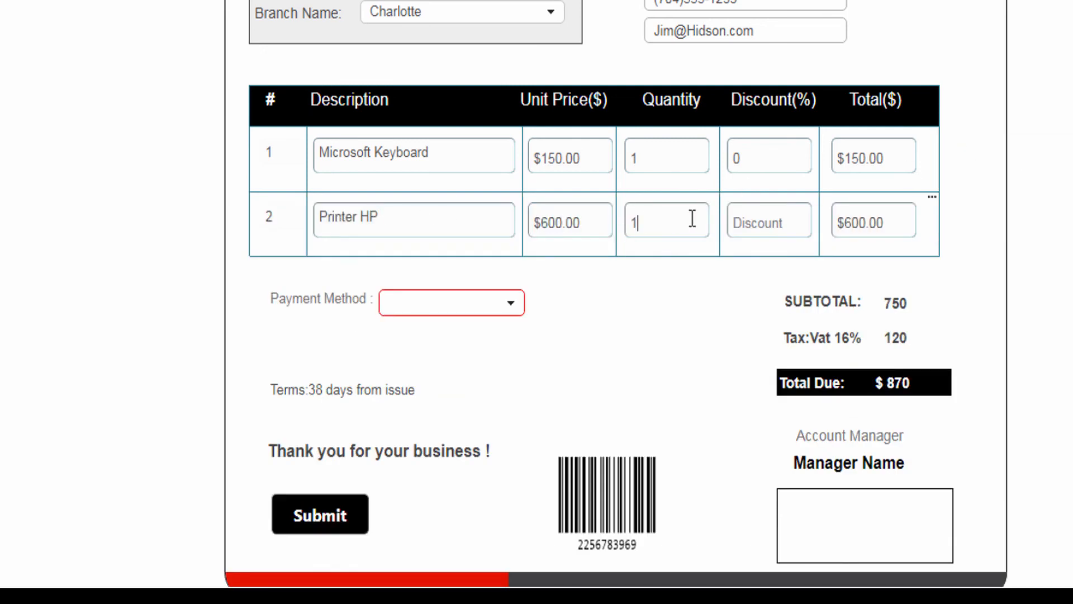
pyautogui.click(756, 218)
pyautogui.write('0')
# Step: Add a third row: Lenovo V530s, price 1000, quantity 1
pyautogui.click(932, 199)
pyautogui.click(955, 218)
pyautogui.click(376, 280)
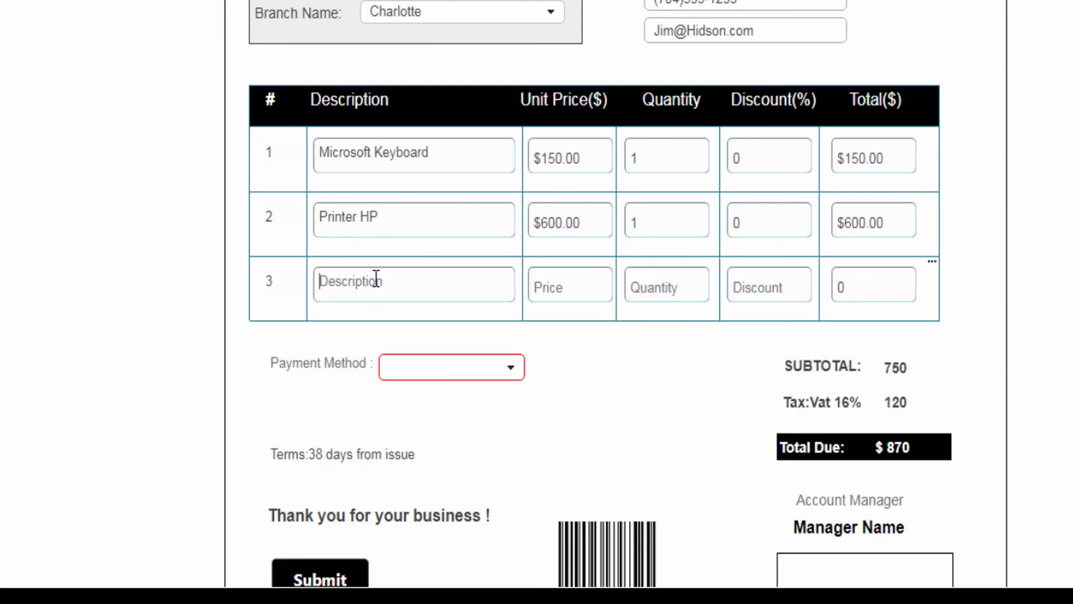
pyautogui.write('Lenovo V530s')
pyautogui.click(538, 284)
pyautogui.write('1000')
pyautogui.click(655, 284)
pyautogui.write('1')
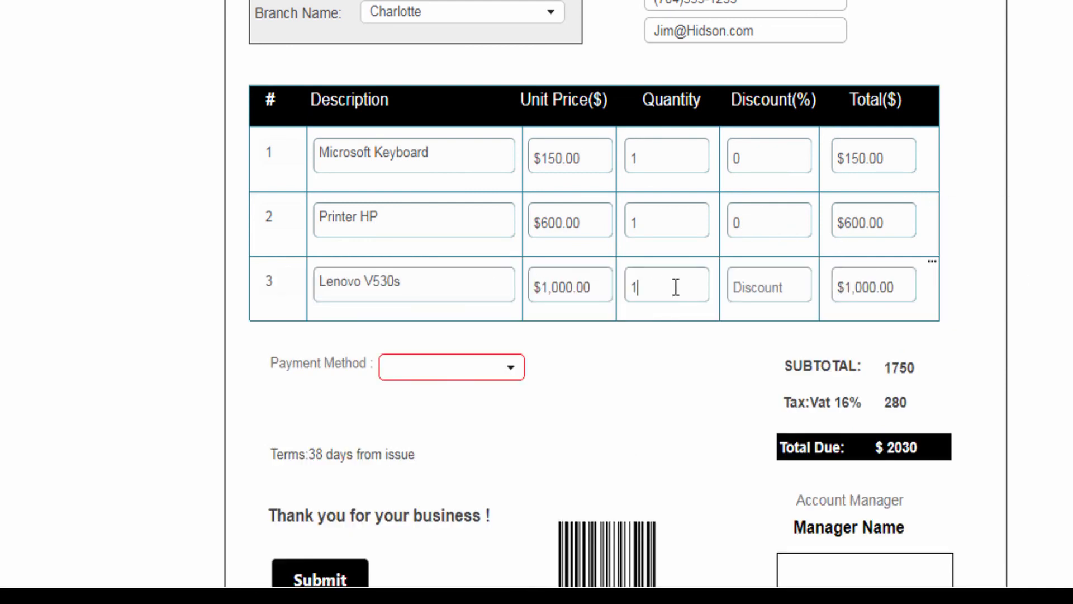
# Step: Change the keyboard quantity to 4 and give the Lenovo row a 20% discount
pyautogui.click(654, 164)
pyautogui.doubleClick(666, 160)
pyautogui.write('4')
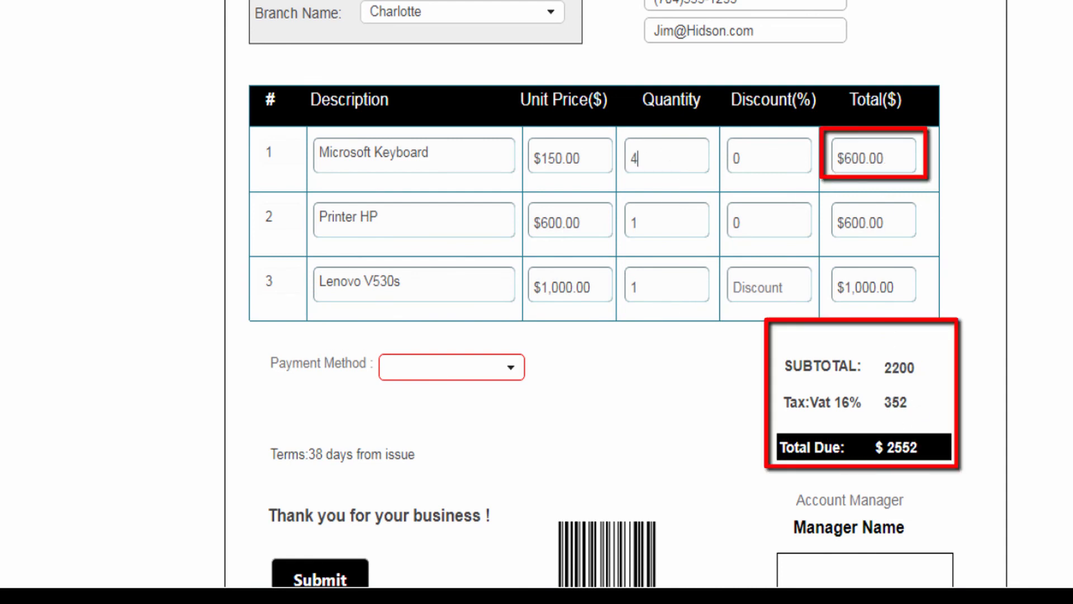
pyautogui.click(766, 289)
pyautogui.write('20')
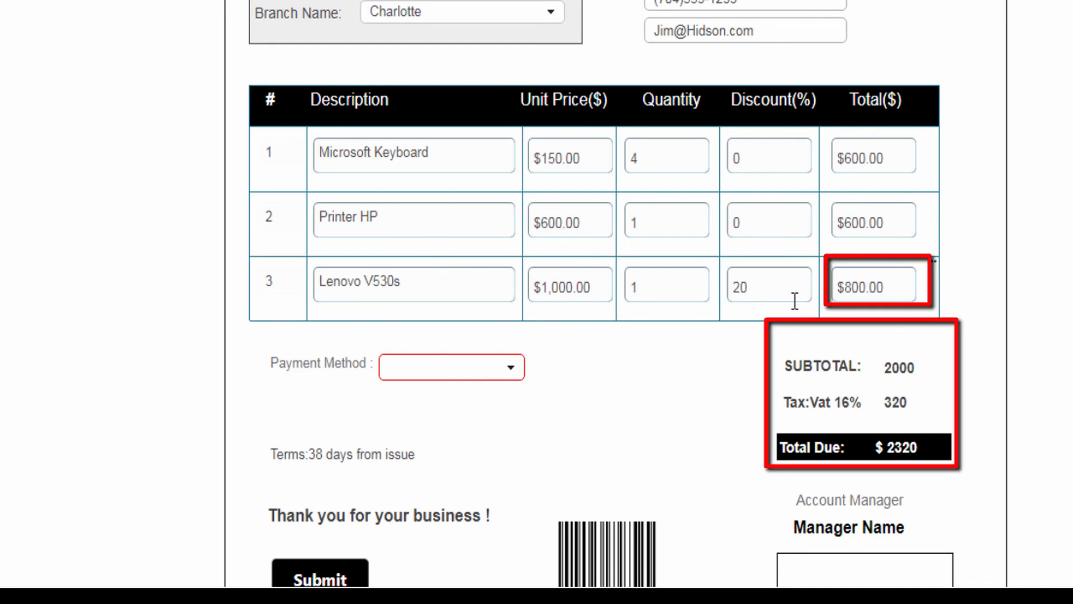